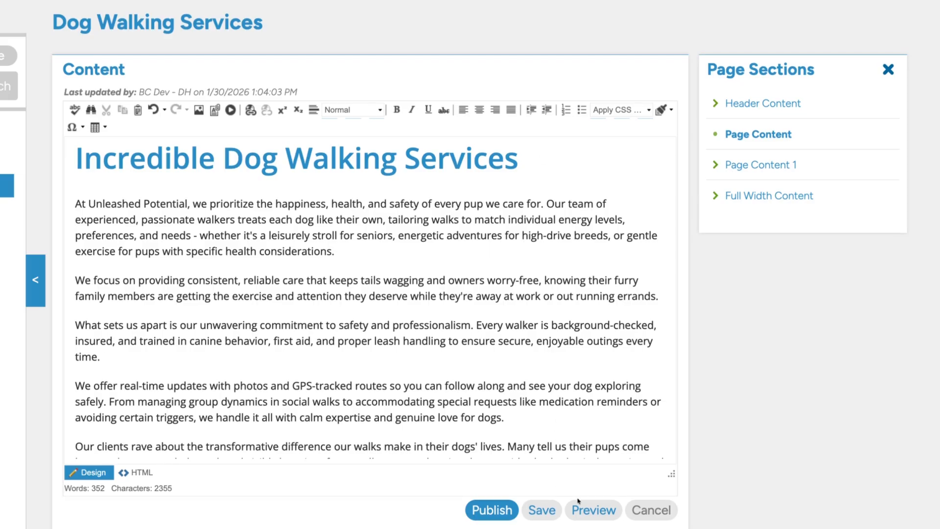
Preview the Dog Walking Services page and look over its current content
left_click(593, 510)
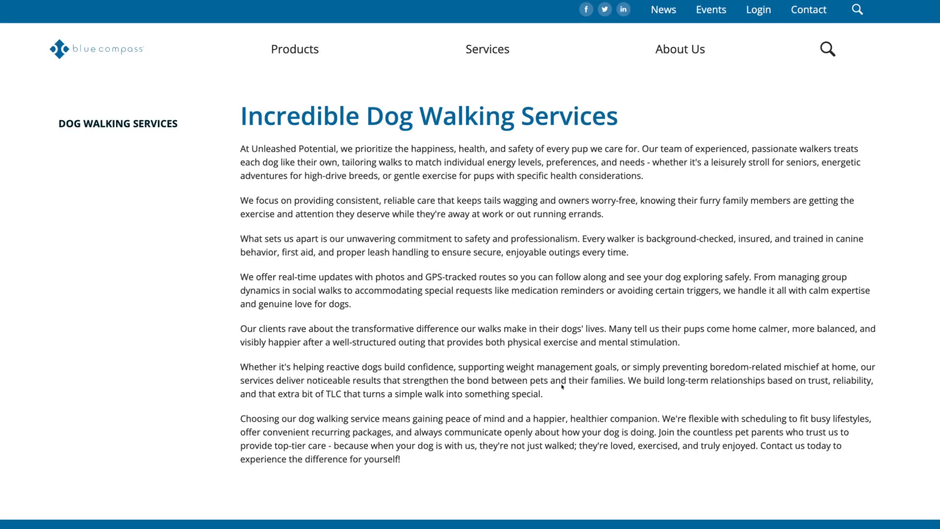
scroll(562, 392, "down", 2)
scroll(558, 402, "up", 2)
scroll(563, 400, "down", 3)
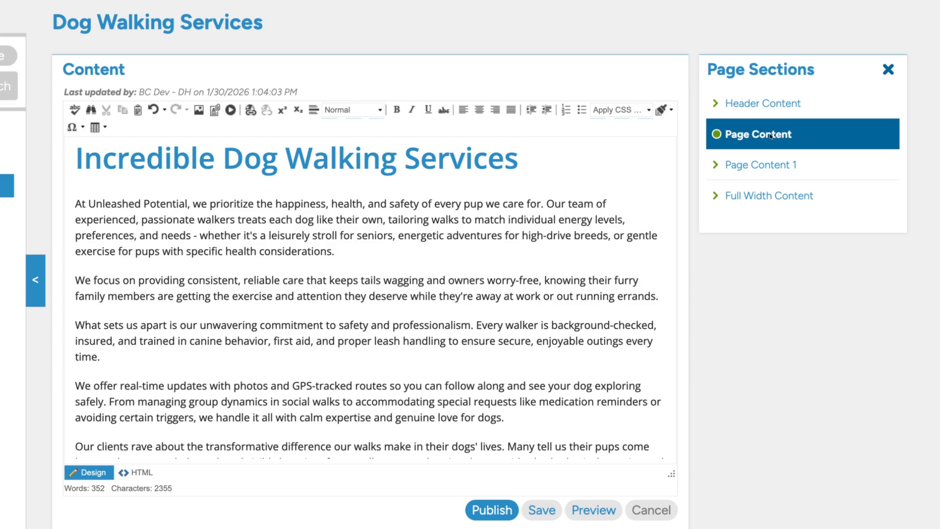
Add an Image Header module to the Header Content section of the page
left_click(744, 108)
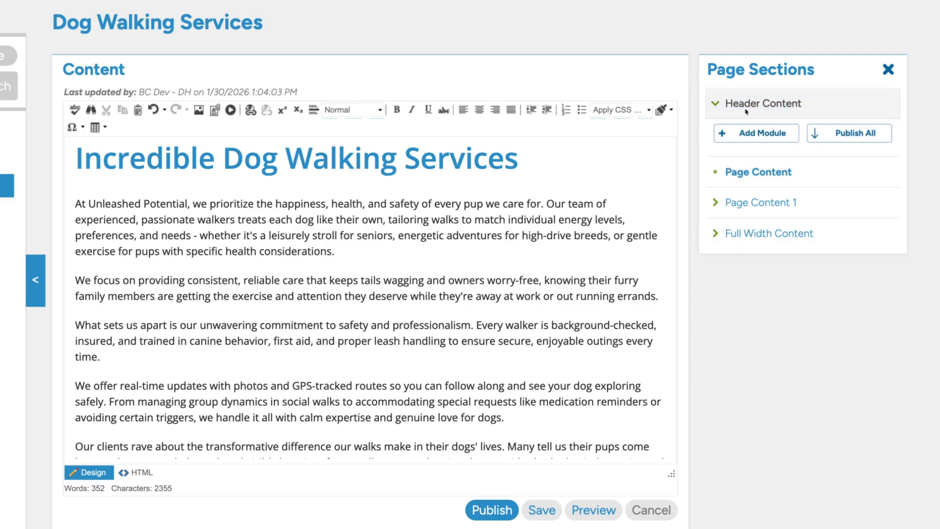
left_click(743, 139)
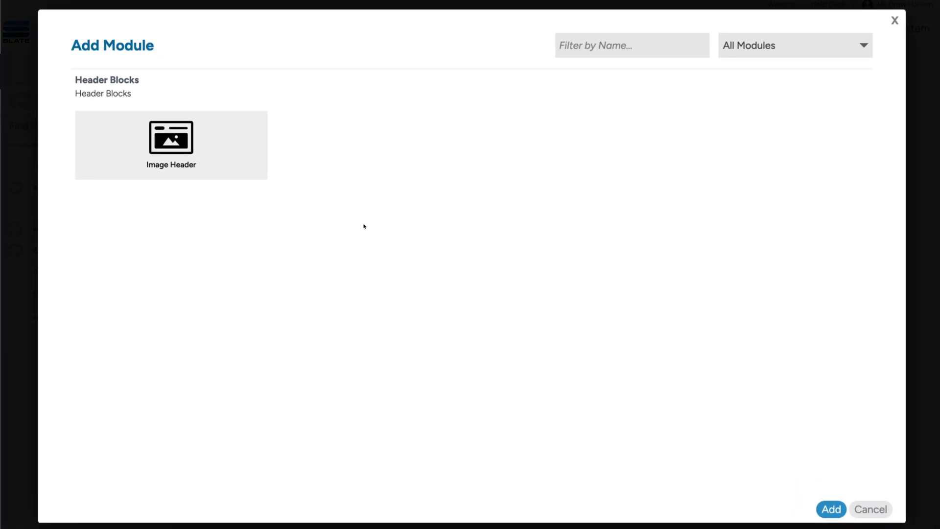
left_click(139, 149)
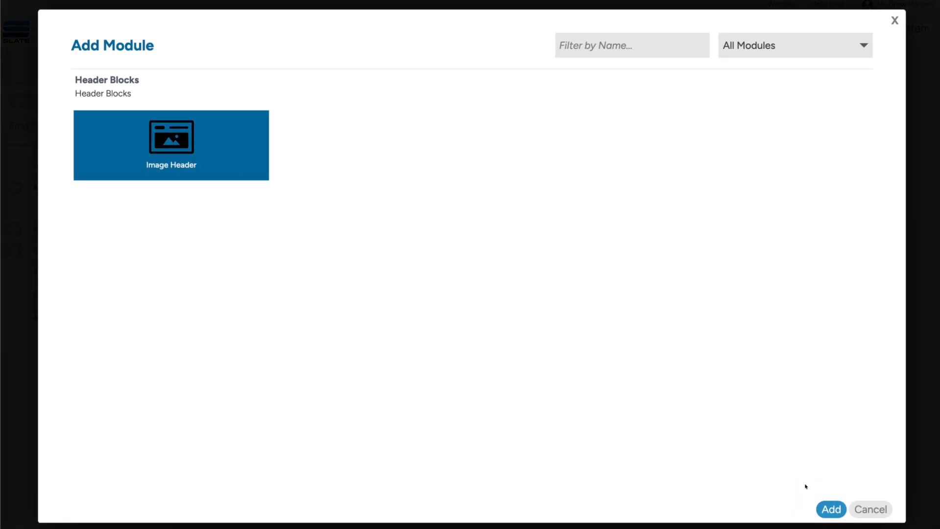
left_click(831, 509)
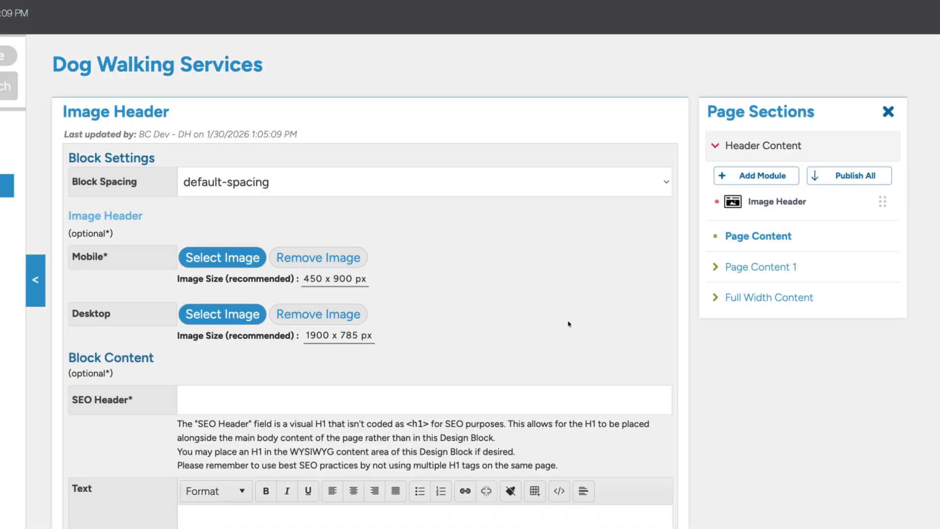
Check the block spacing options available for the Image Header
scroll(568, 324, "down", 2)
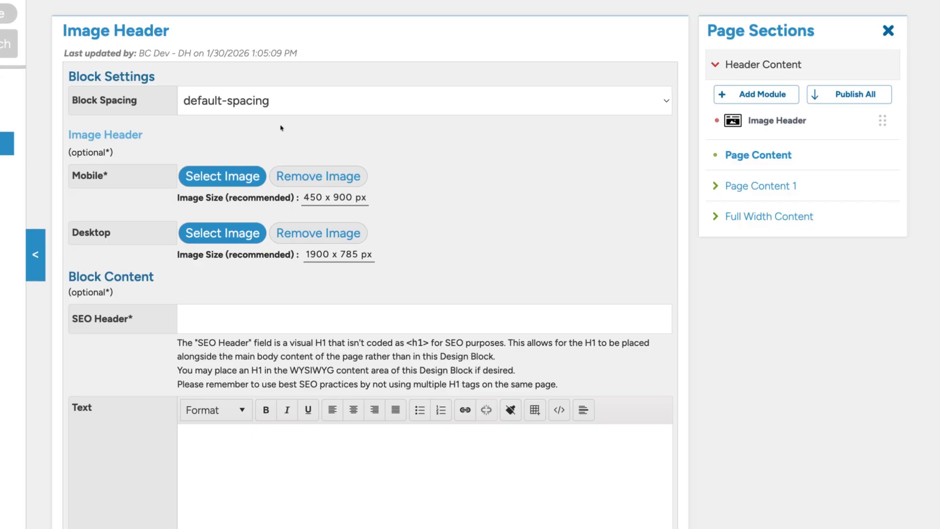
left_click(267, 103)
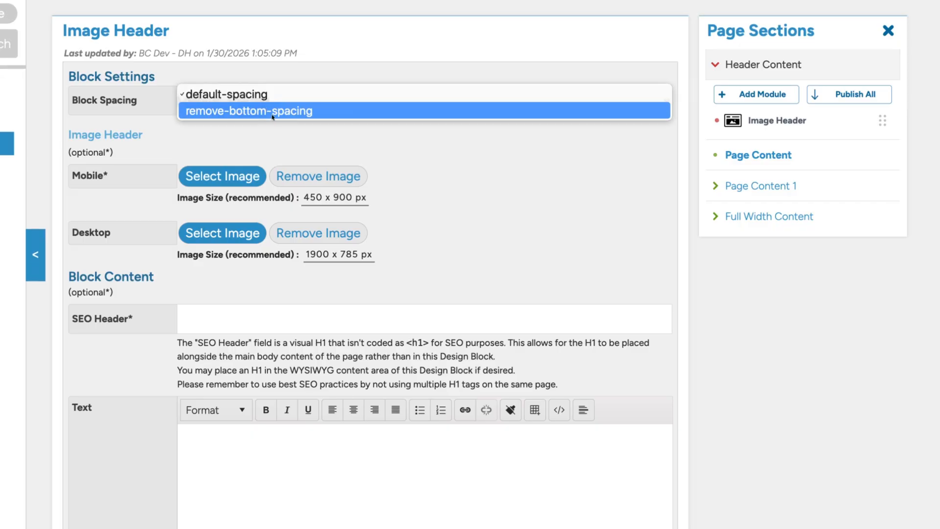
left_click(319, 141)
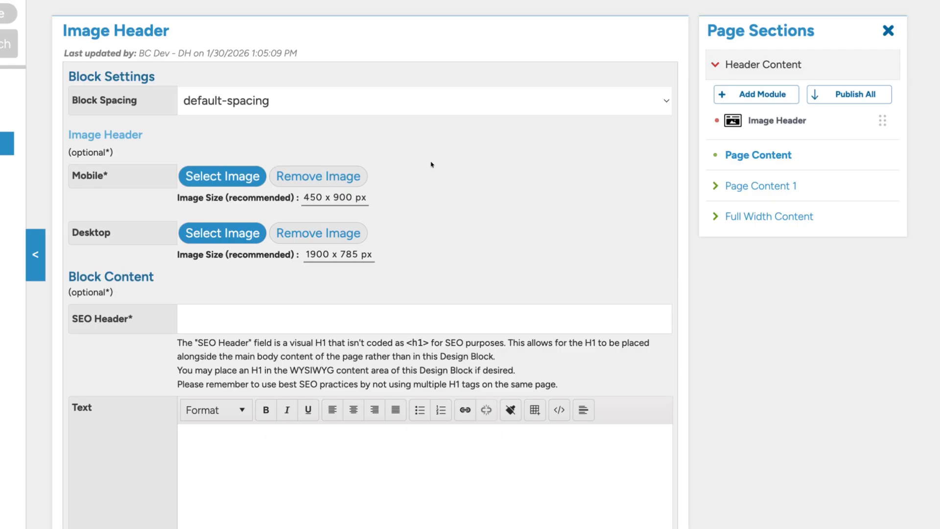
scroll(428, 165, "down", 2)
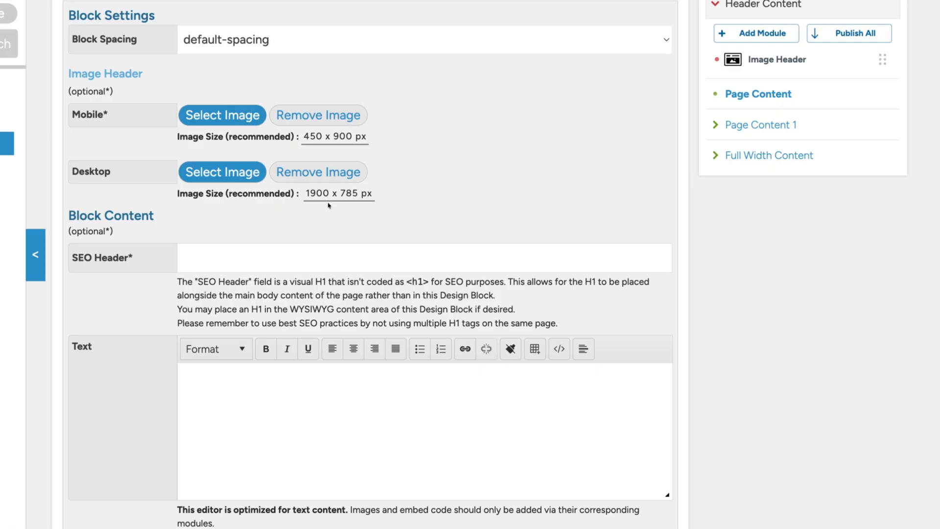
left_click(246, 171)
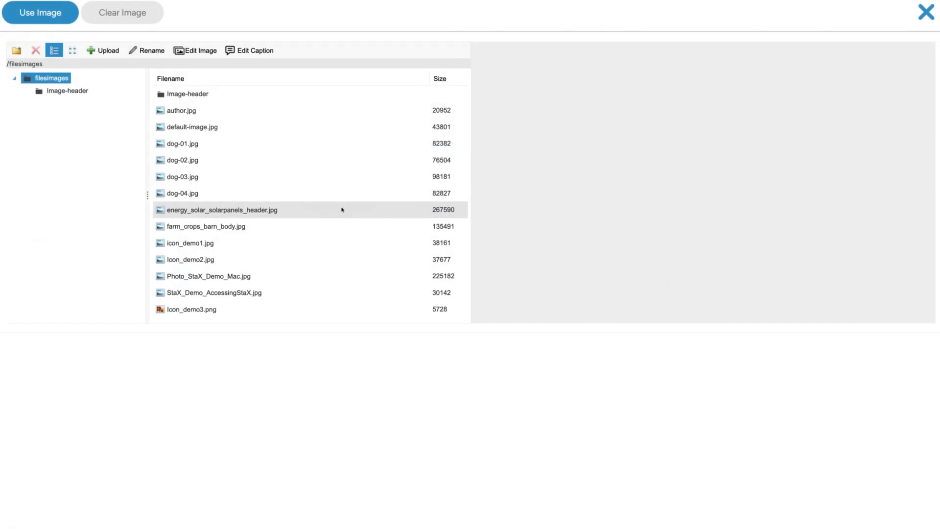
left_click(67, 90)
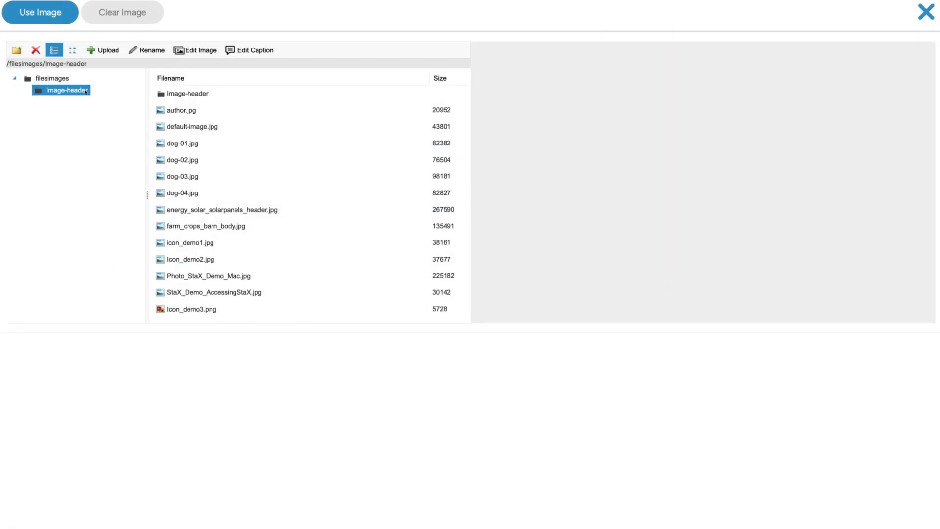
left_click(169, 108)
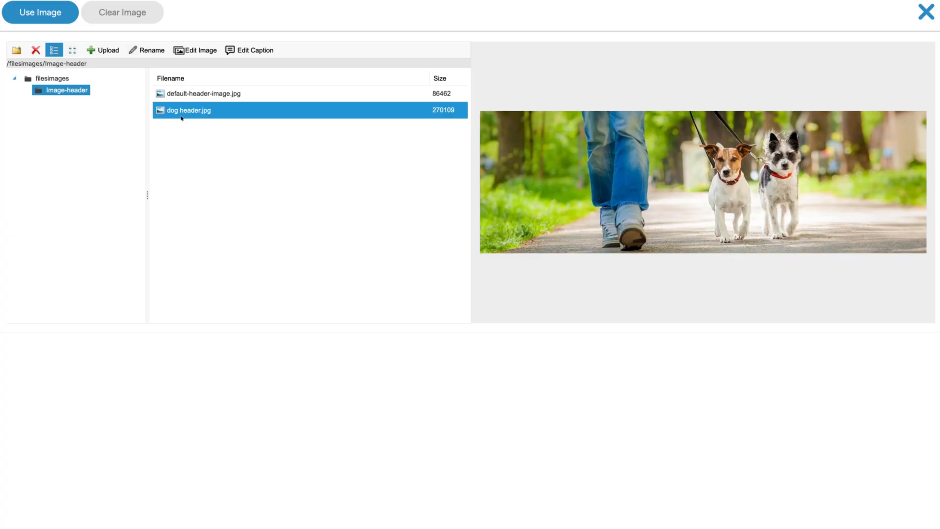
left_click(40, 13)
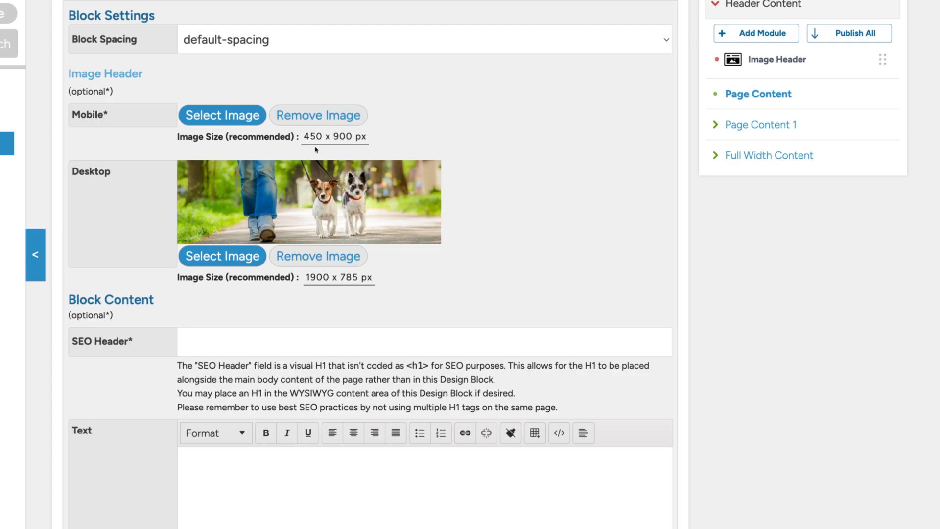
Review the Image Header's SEO header and text fields and the available button alignment options
scroll(550, 200, "down", 4)
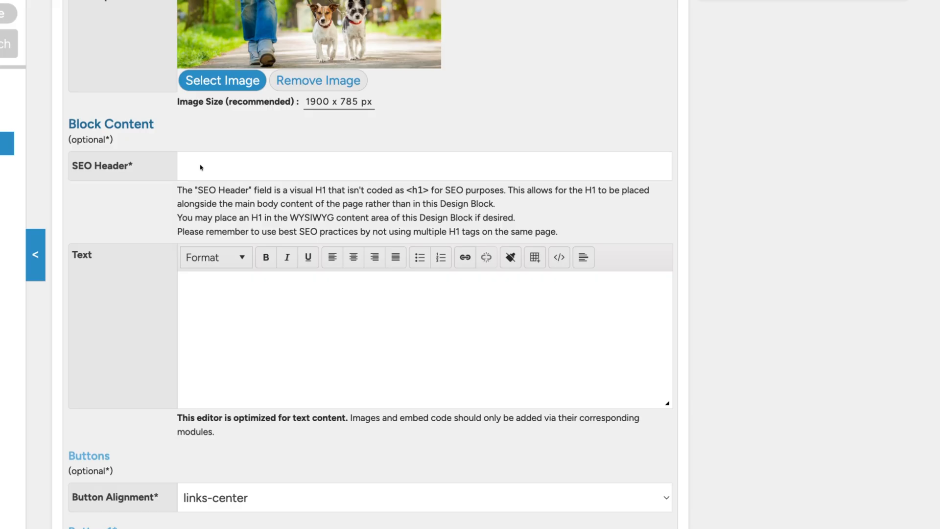
scroll(200, 167, "up", 1)
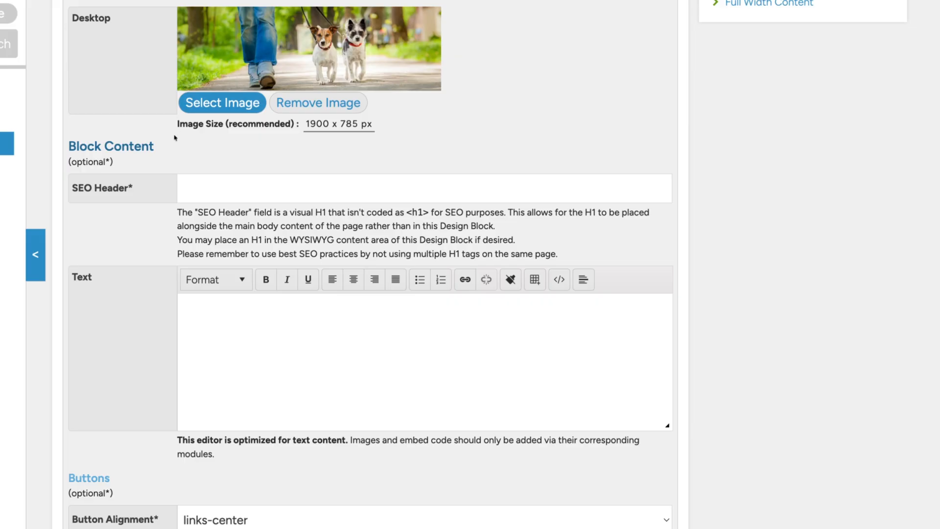
left_click(204, 331)
scroll(215, 330, "down", 3)
scroll(215, 328, "down", 4)
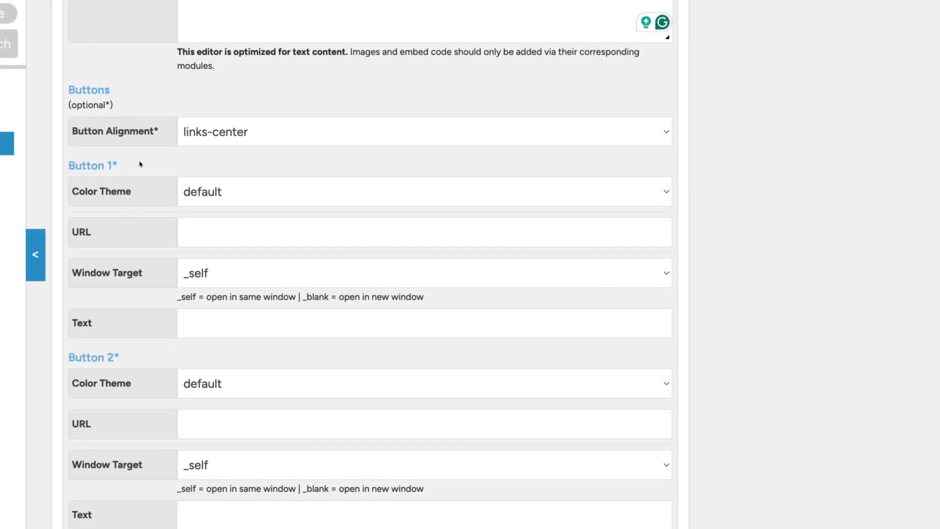
left_click(221, 141)
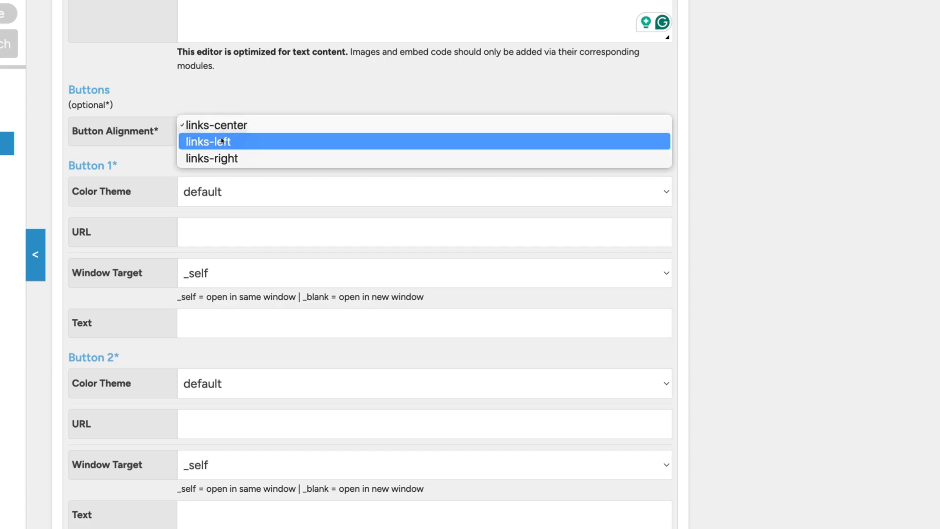
left_click(170, 161)
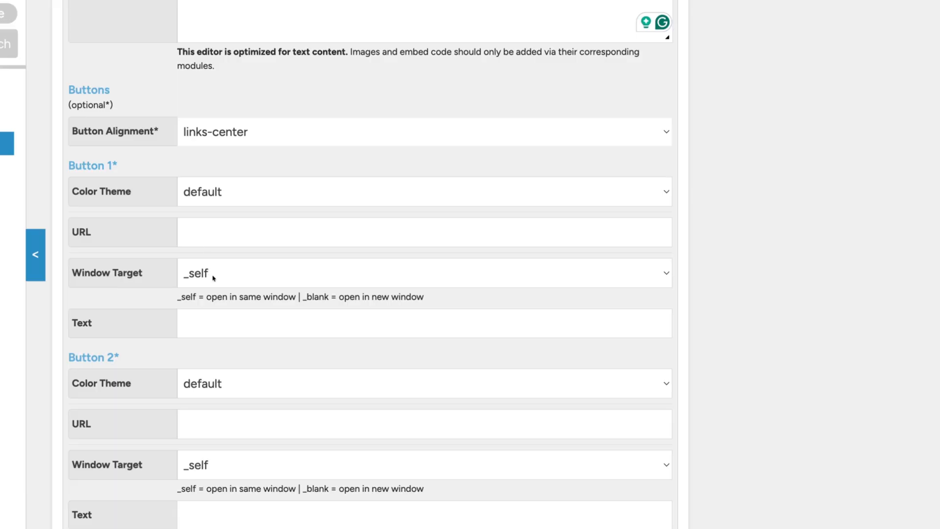
Set the text of Button 1 to "Click here" and save the Image Header module
left_click(201, 330)
type("Click here")
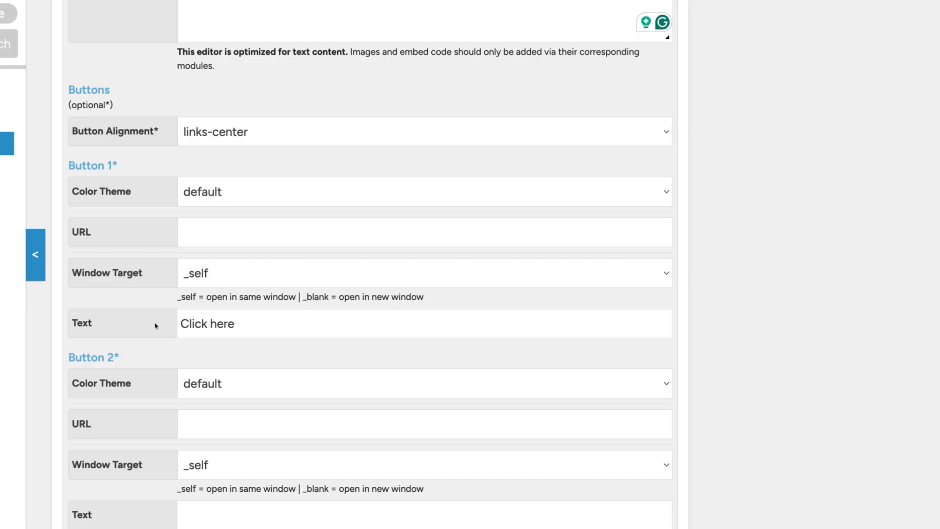
scroll(149, 327, "down", 3)
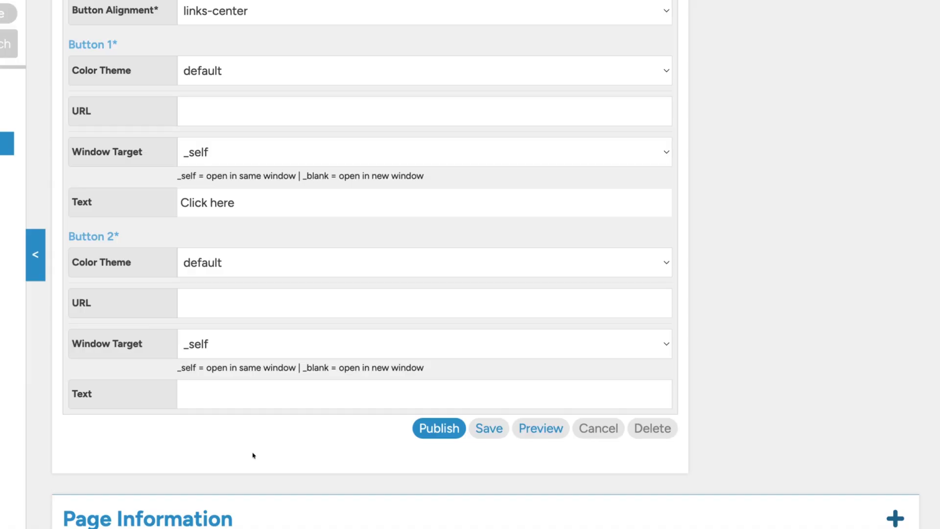
left_click(490, 428)
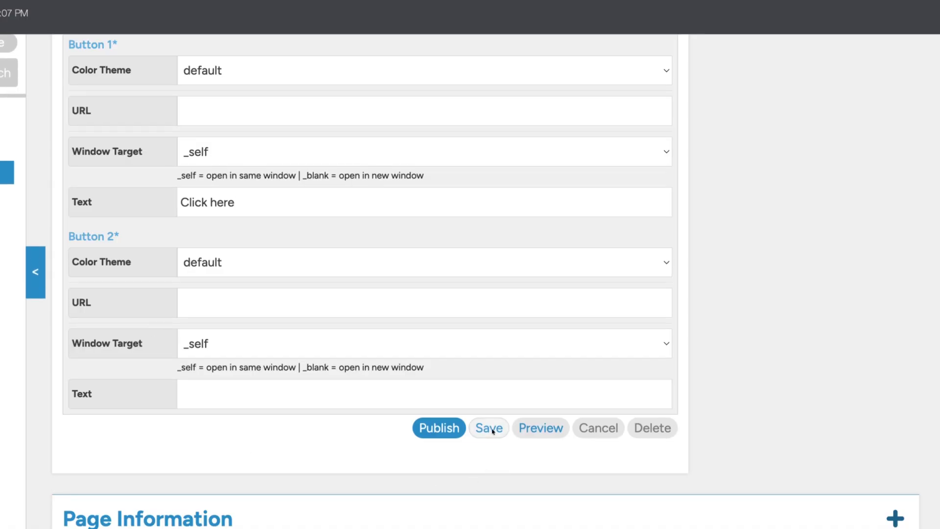
Preview the page with its header image, then check the Image Header's status marker in the page sections
left_click(542, 428)
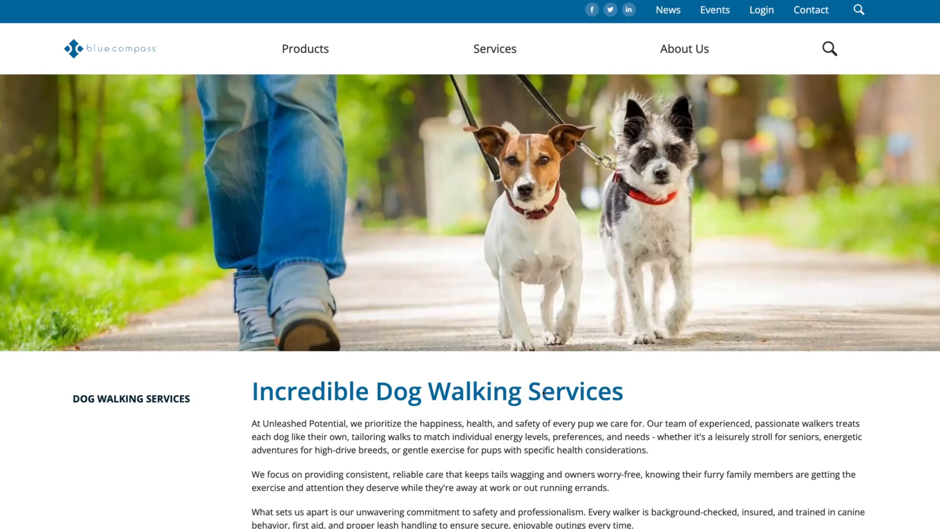
scroll(784, 413, "down", 4)
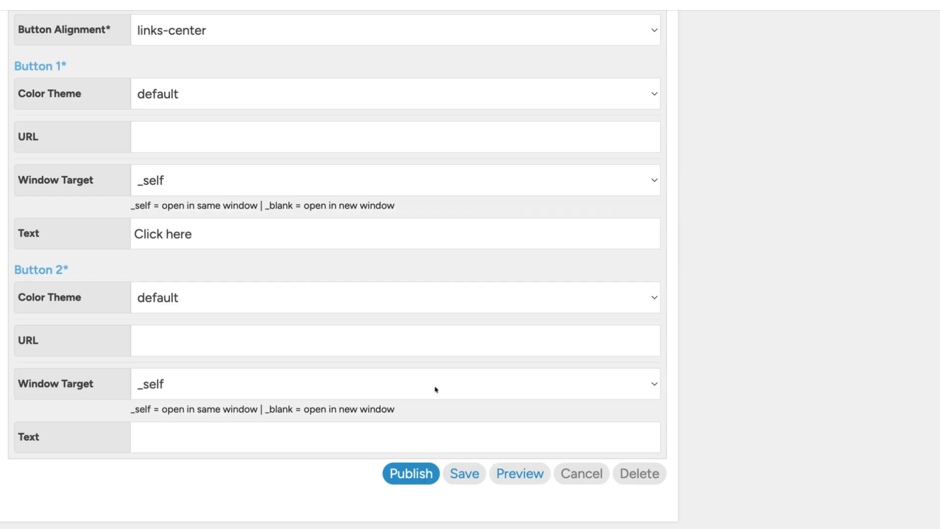
scroll(729, 325, "up", 10)
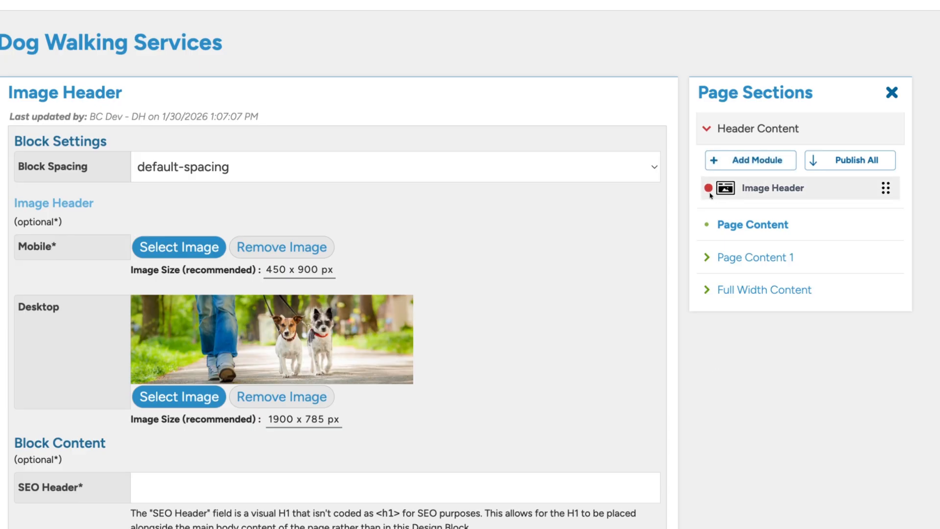
mouse_move(710, 195)
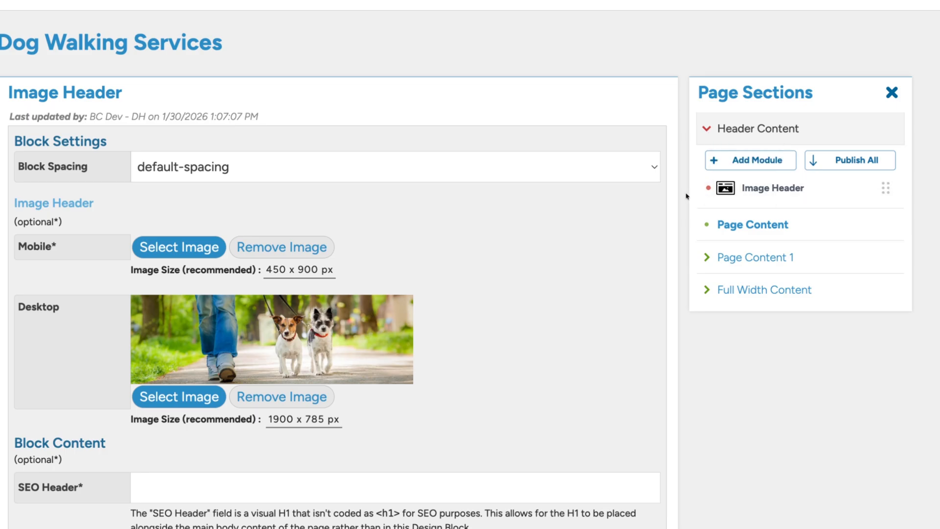
Publish the Image Header module, confirm the publication and check its status marker
scroll(685, 198, "down", 20)
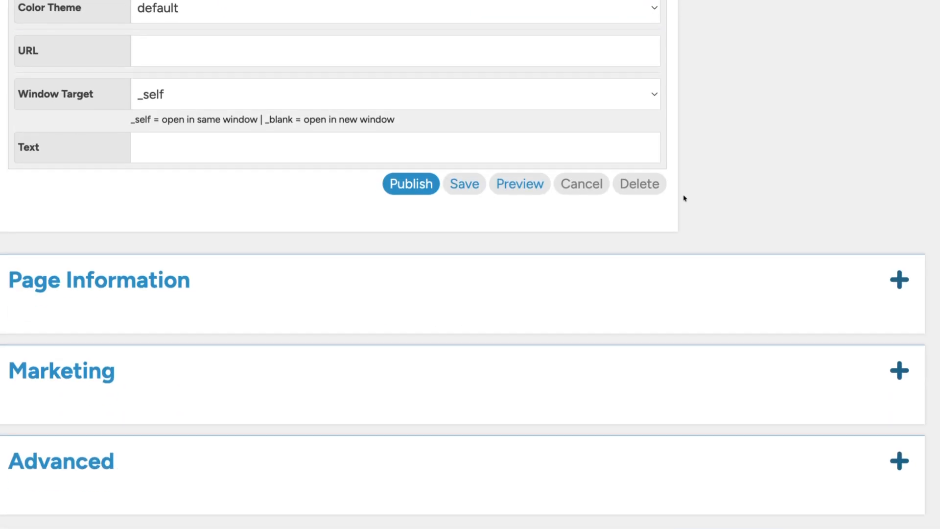
left_click(404, 204)
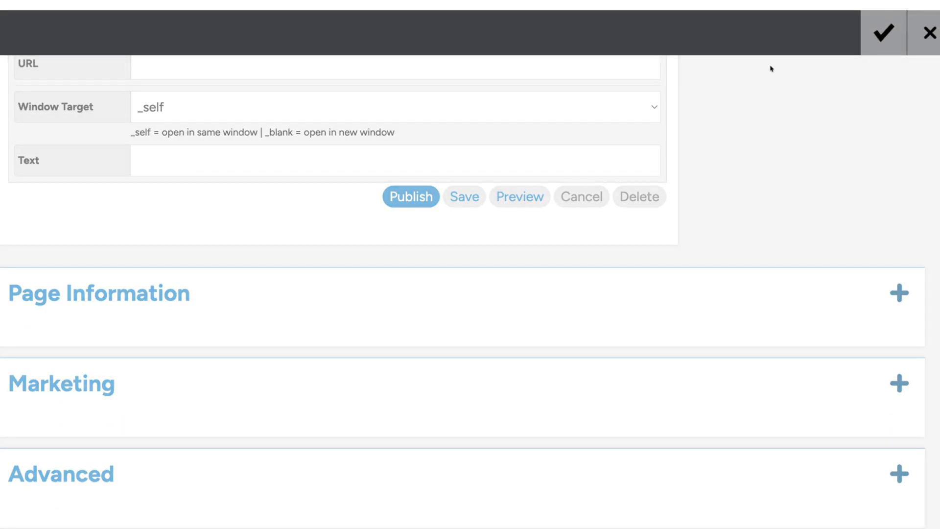
left_click(885, 34)
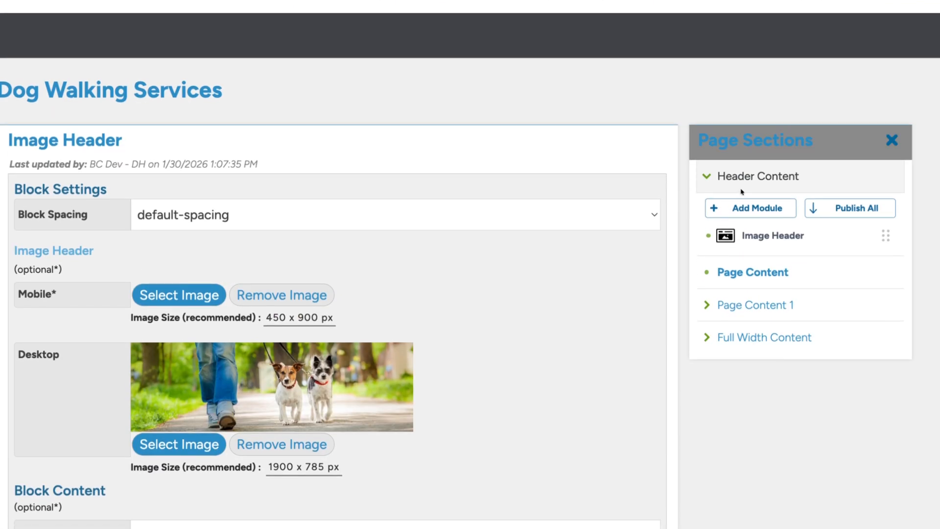
mouse_move(718, 243)
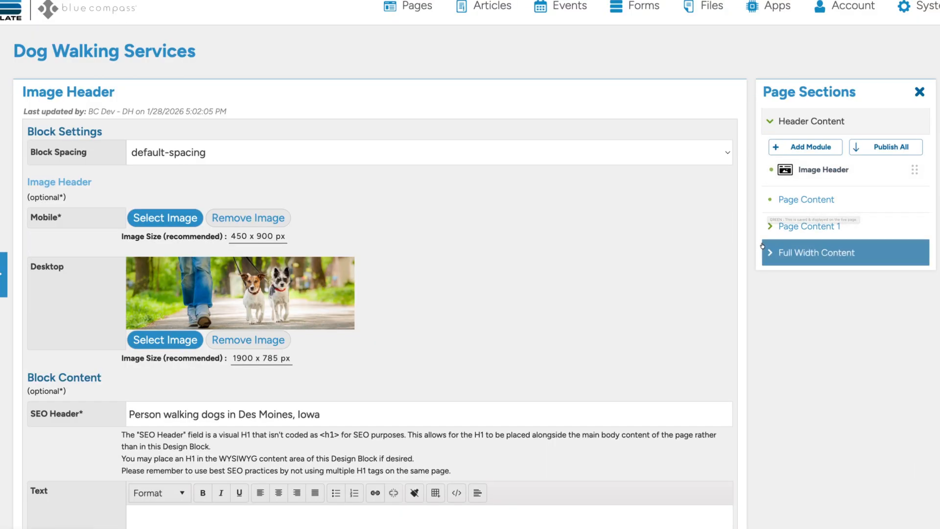
View the Page Content section's text, then collapse Header Content and expand Page Content 1
left_click(812, 205)
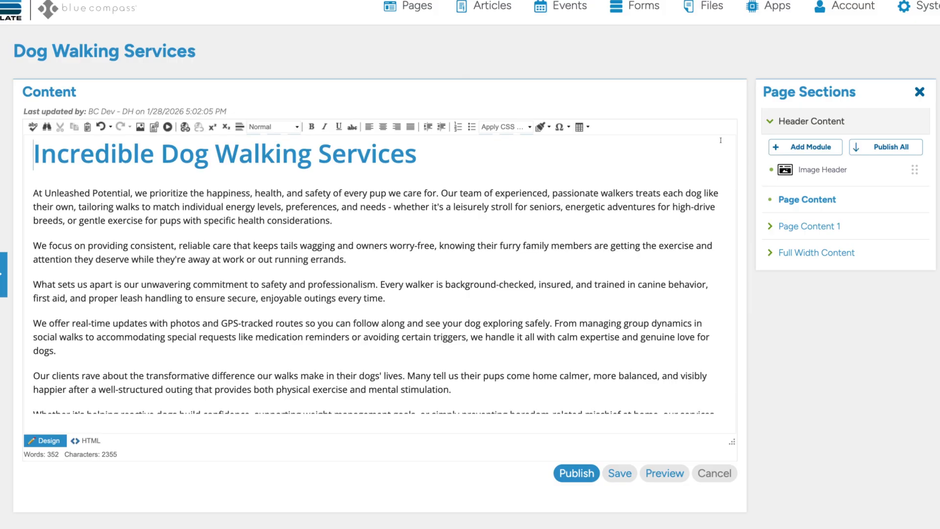
left_click(772, 121)
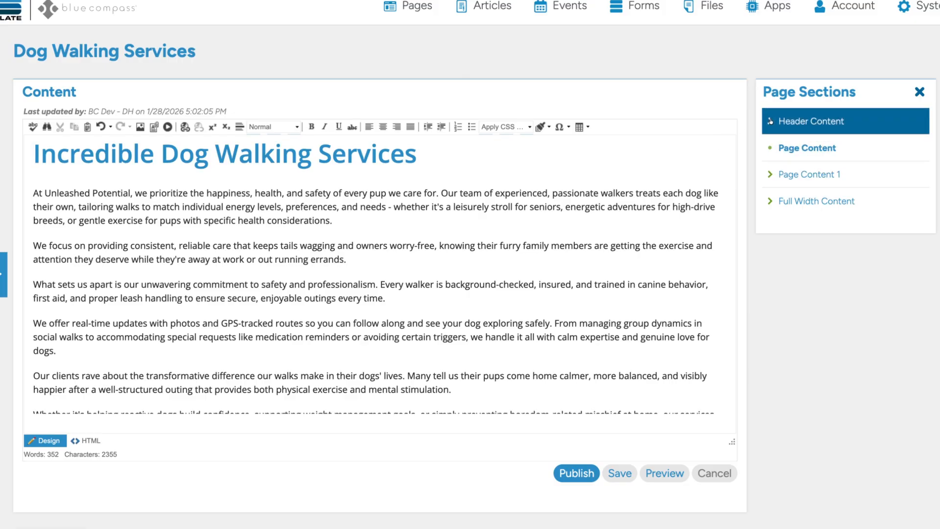
left_click(772, 176)
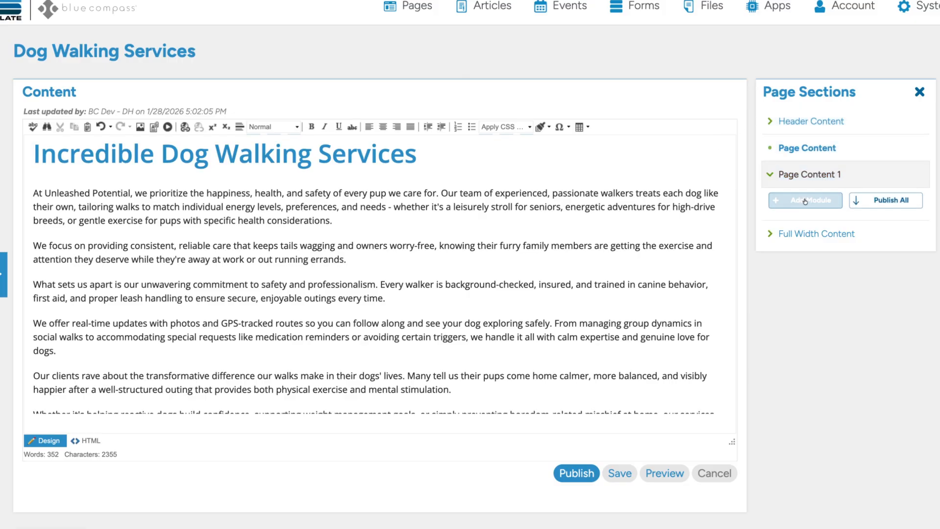
Add a Text module from the Standard Blocks to Page Content 1
left_click(808, 203)
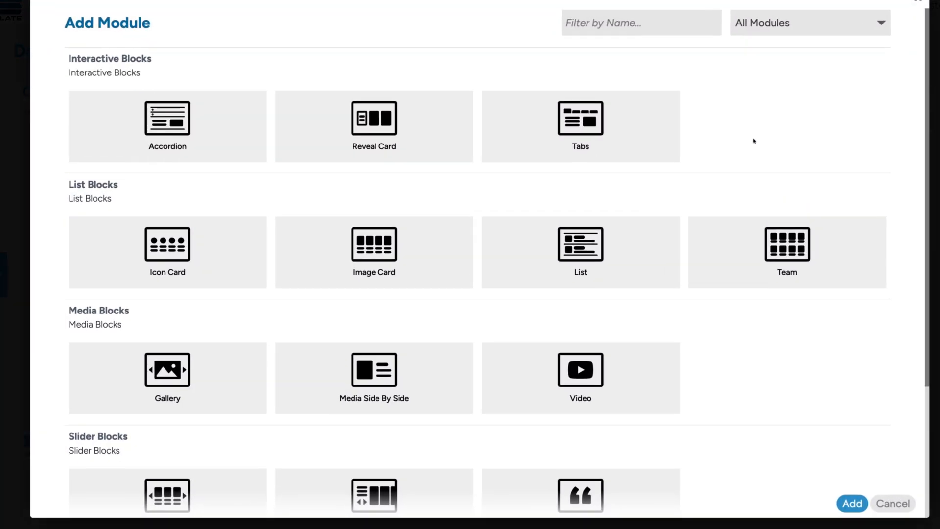
scroll(754, 141, "down", 1)
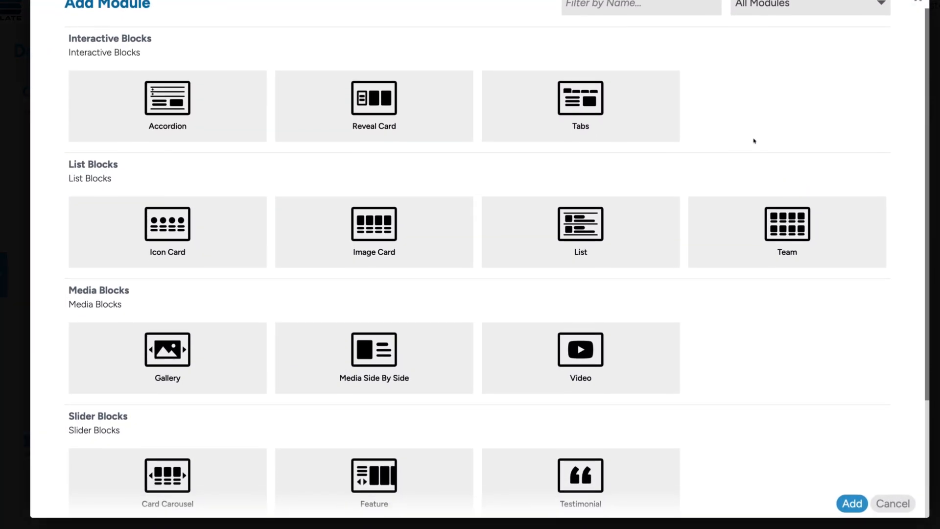
scroll(754, 141, "down", 1)
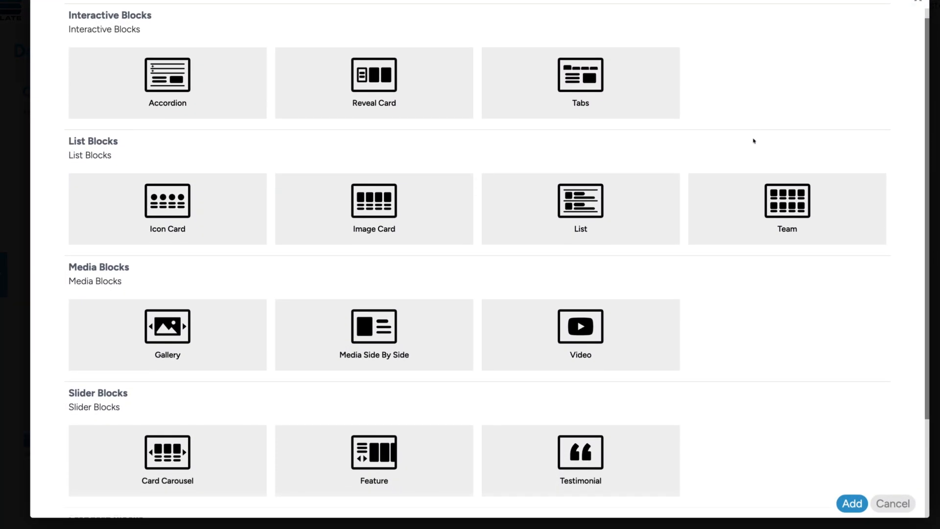
scroll(438, 163, "down", 5)
left_click(437, 163)
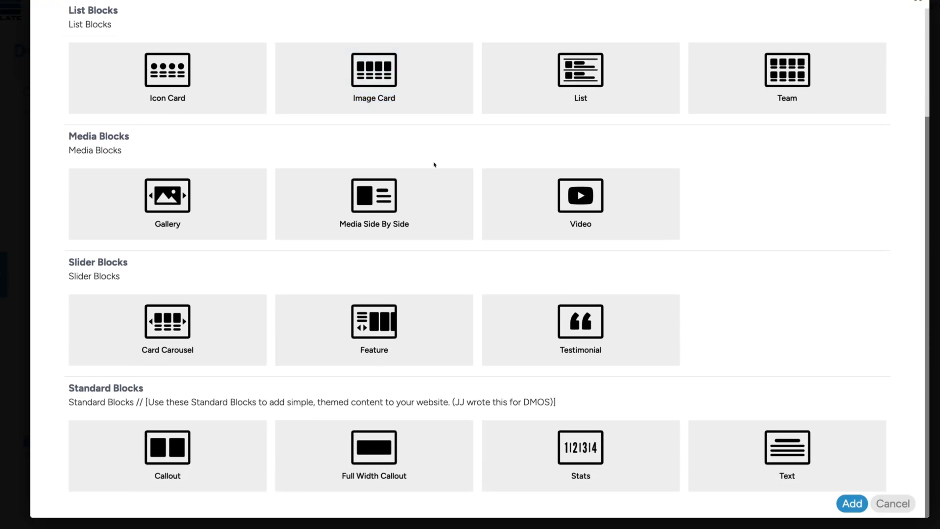
scroll(198, 151, "up", 7)
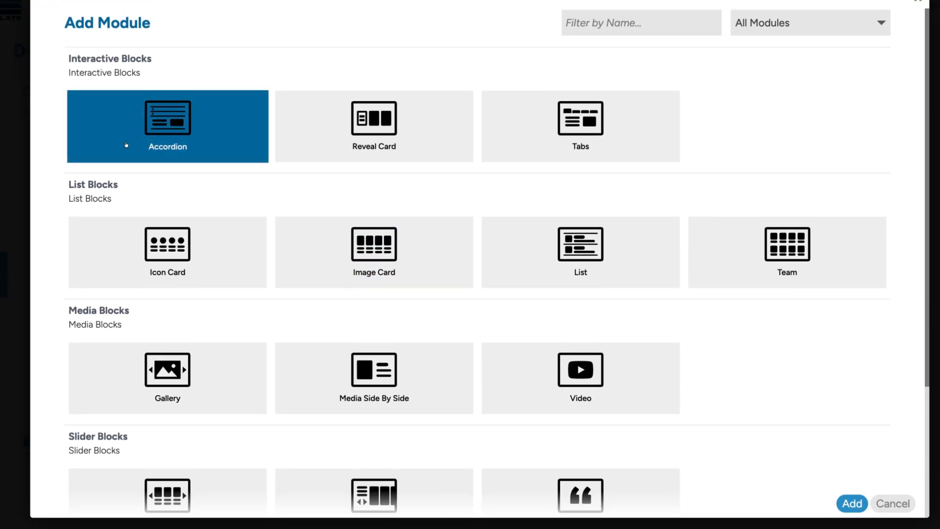
scroll(125, 123, "down", 3)
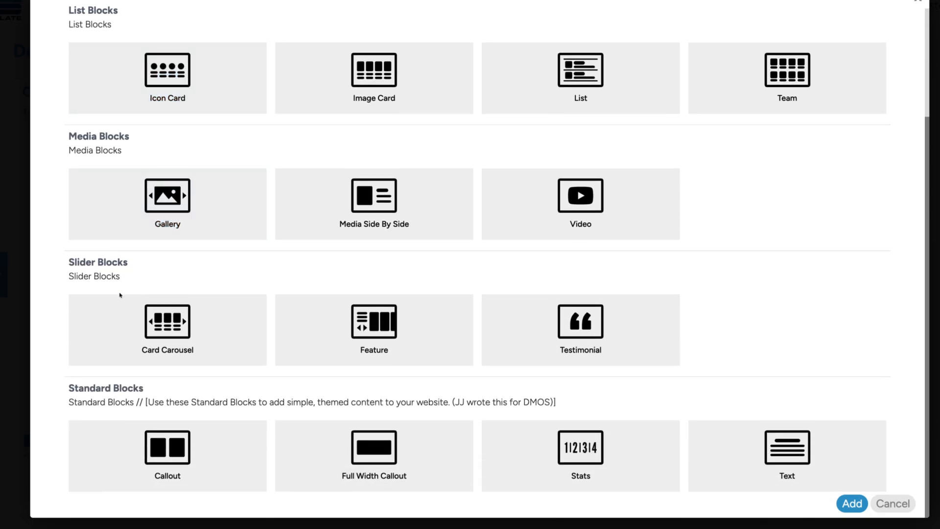
left_click(108, 442)
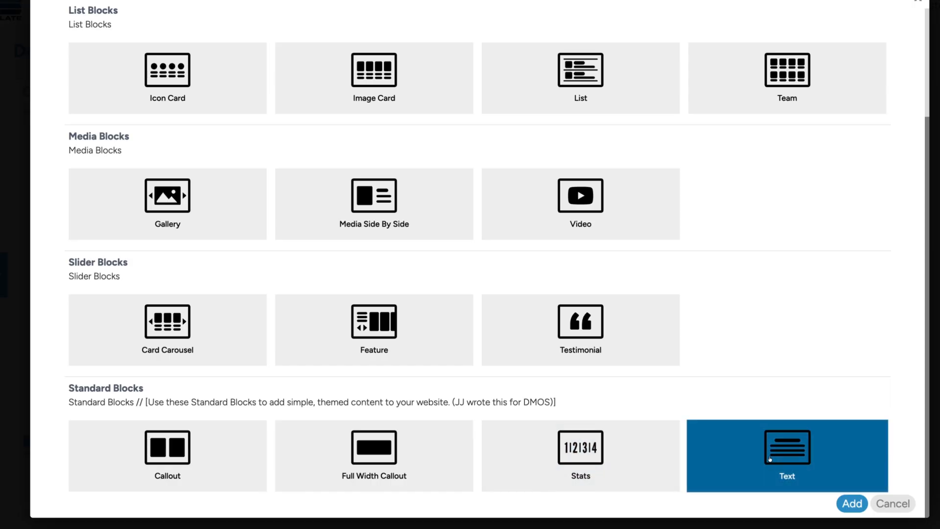
left_click(852, 504)
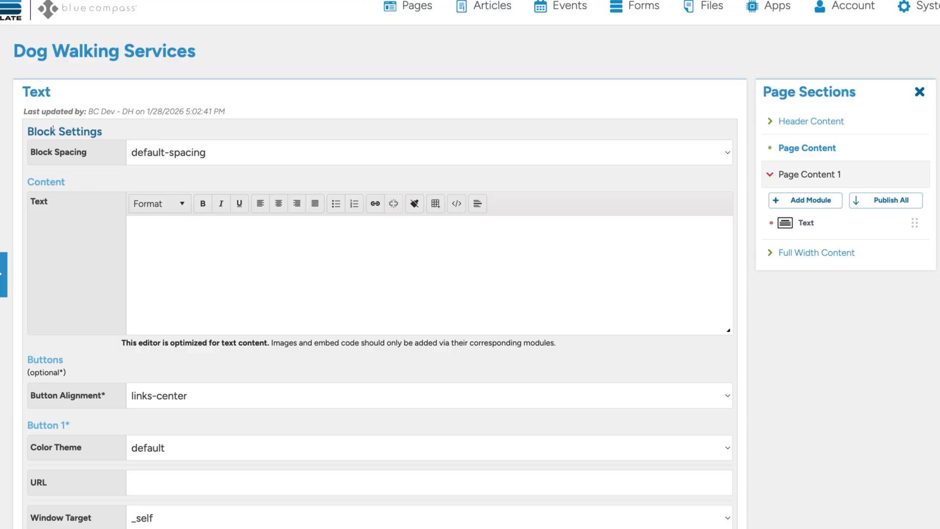
Enter the Text module's content: "We are expert dog walkers, with hundreds of five-star reviews. We are simply the best." - Our CEO
left_click(203, 154)
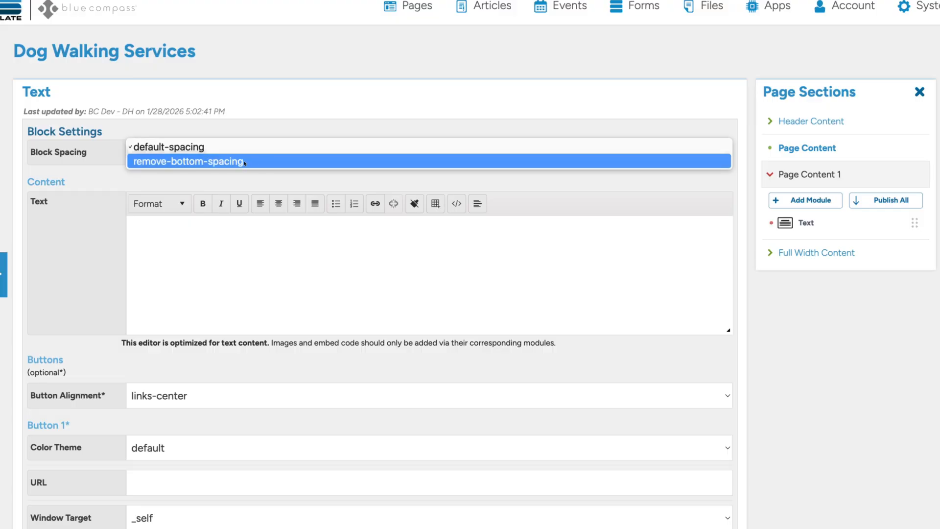
left_click(290, 112)
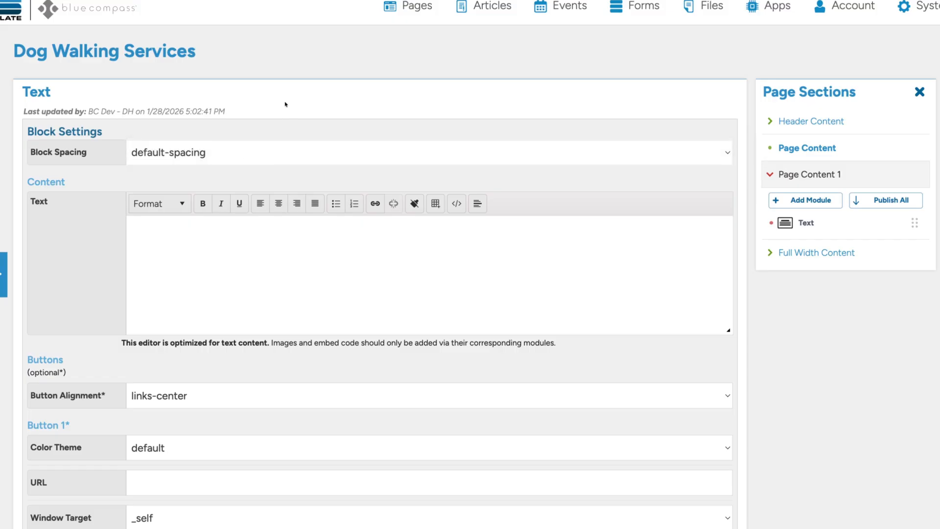
left_click(158, 233)
type("\"We are expert dog walkers, with hundreds of five-star reviews. We are simply the best.\" - Our CEO")
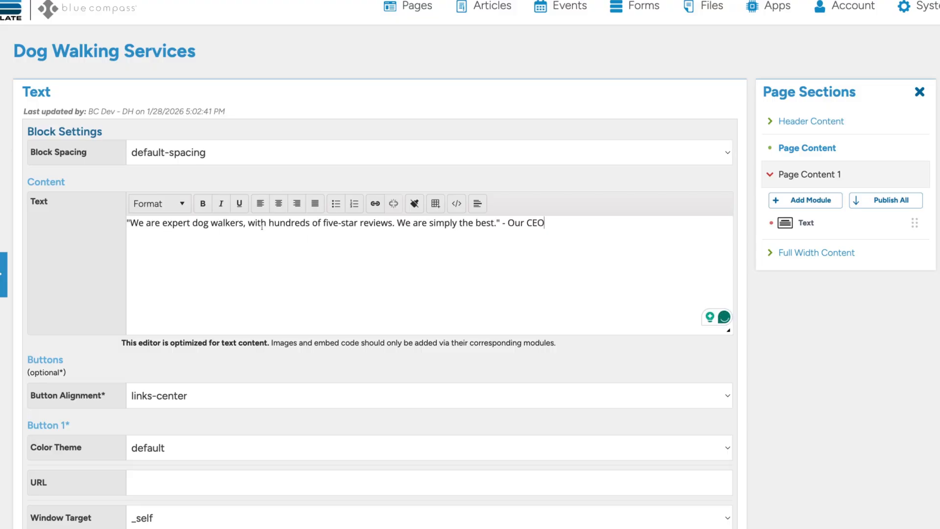
Format the CEO quote as an H2 heading and center it
left_click(305, 223)
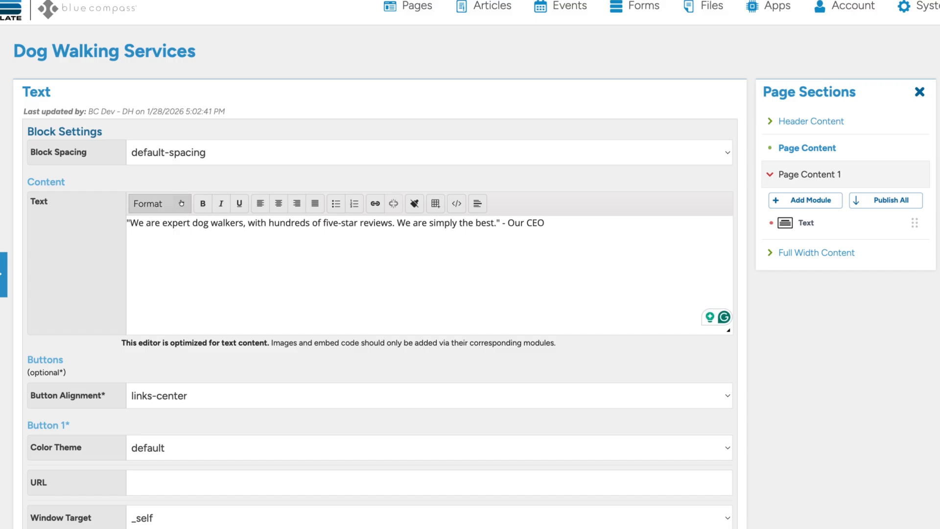
left_click(159, 204)
left_click(166, 279)
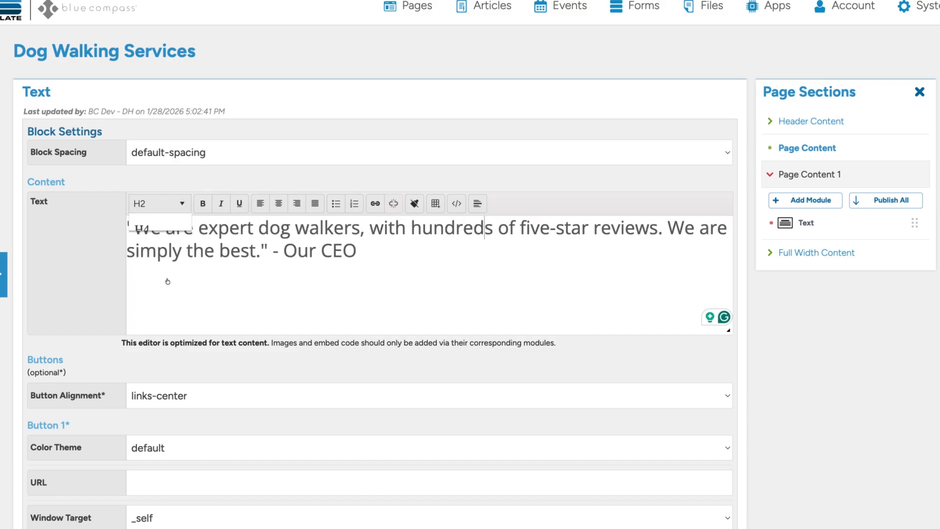
left_click(278, 203)
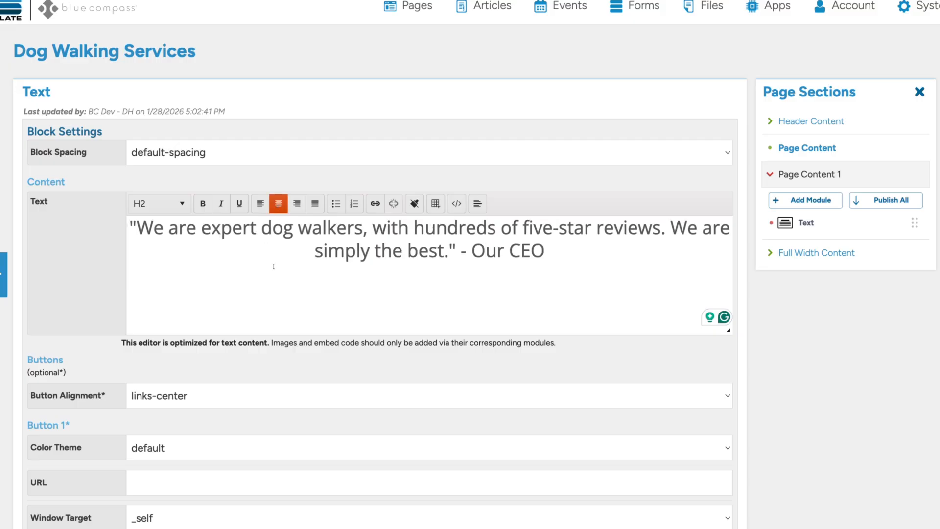
Review the button alignment options of the Text module without changing the links-center setting
scroll(376, 271, "down", 3)
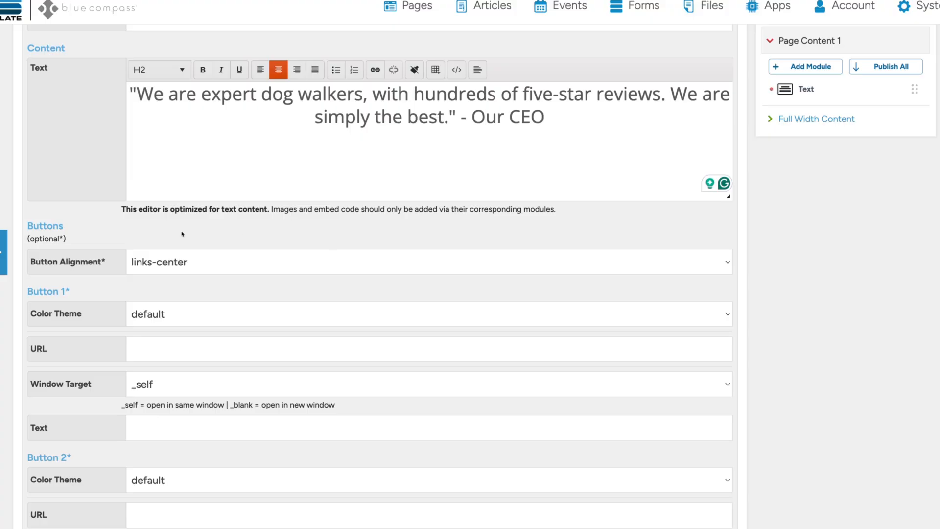
scroll(186, 234, "down", 1)
scroll(182, 231, "down", 1)
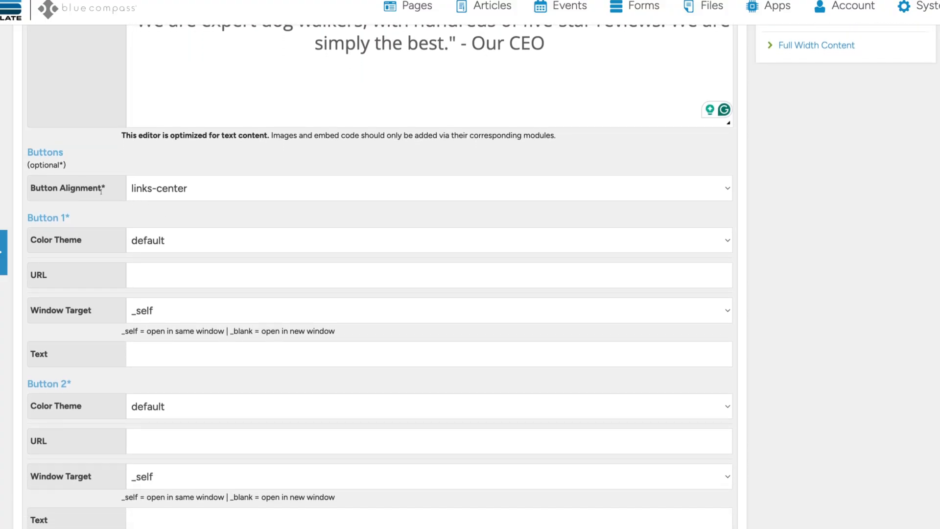
left_click(174, 194)
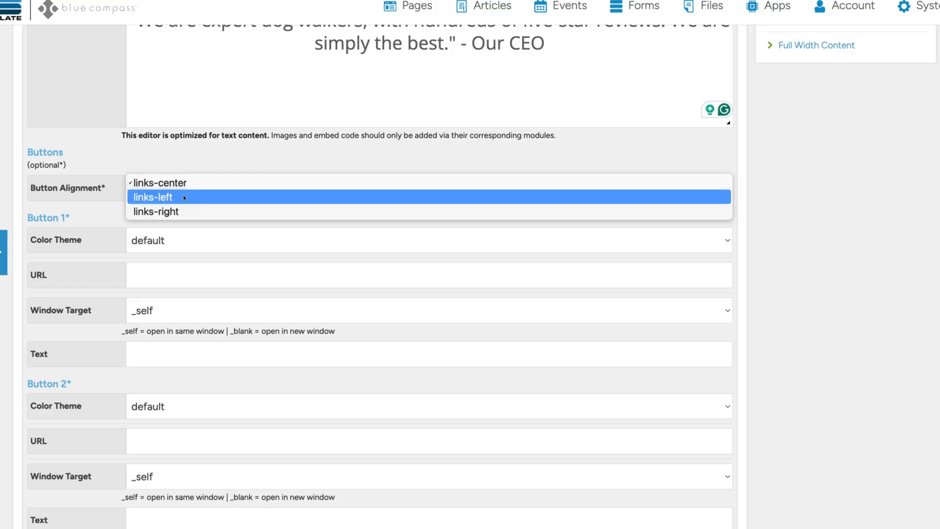
left_click(199, 165)
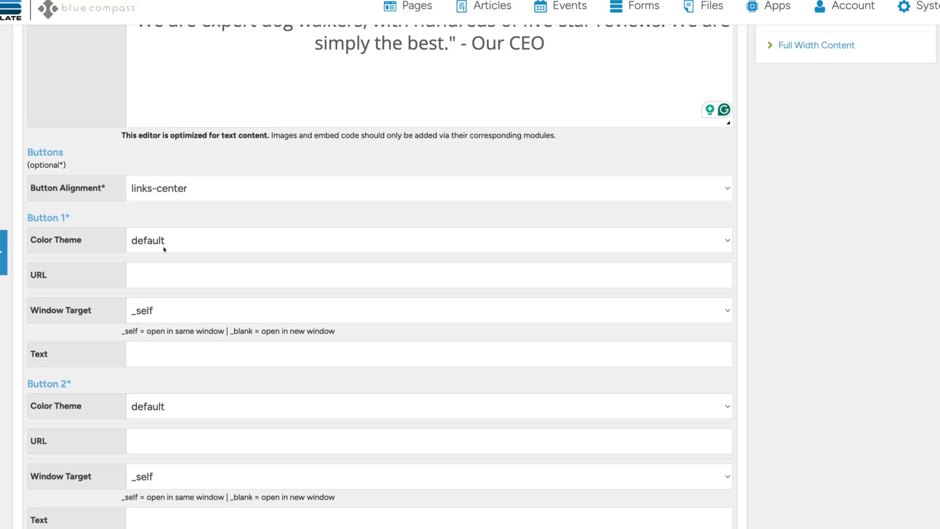
scroll(101, 267, "down", 1)
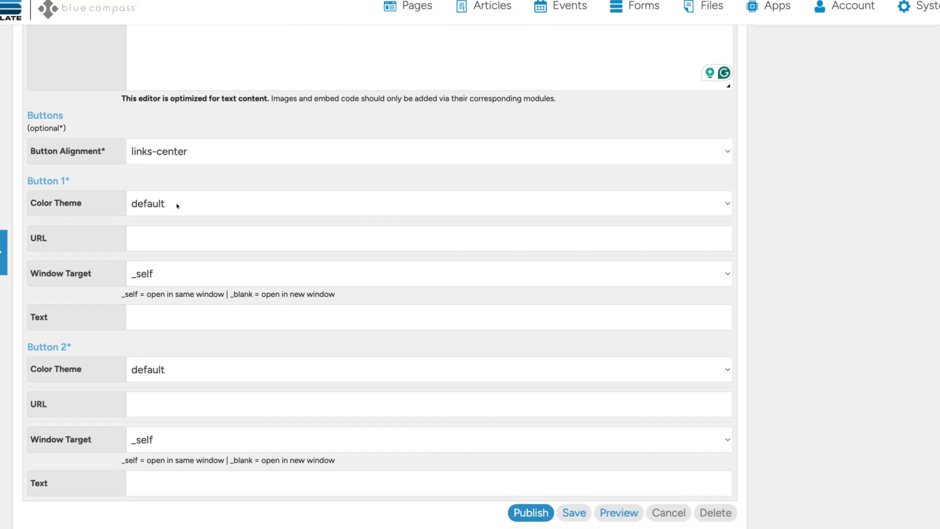
left_click(153, 240)
type("www.website.com")
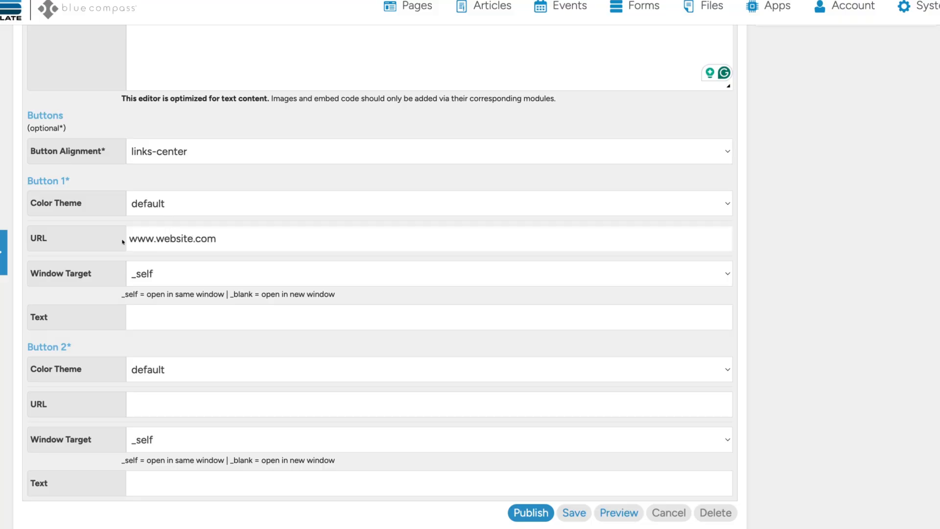
scroll(107, 293, "down", 1)
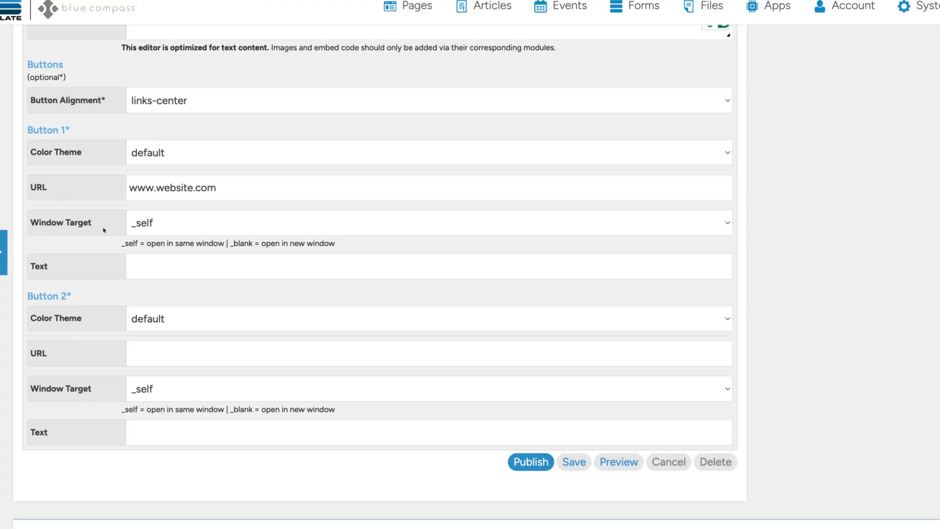
left_click(148, 273)
type("Learn more")
scroll(93, 280, "down", 2)
left_click(156, 279)
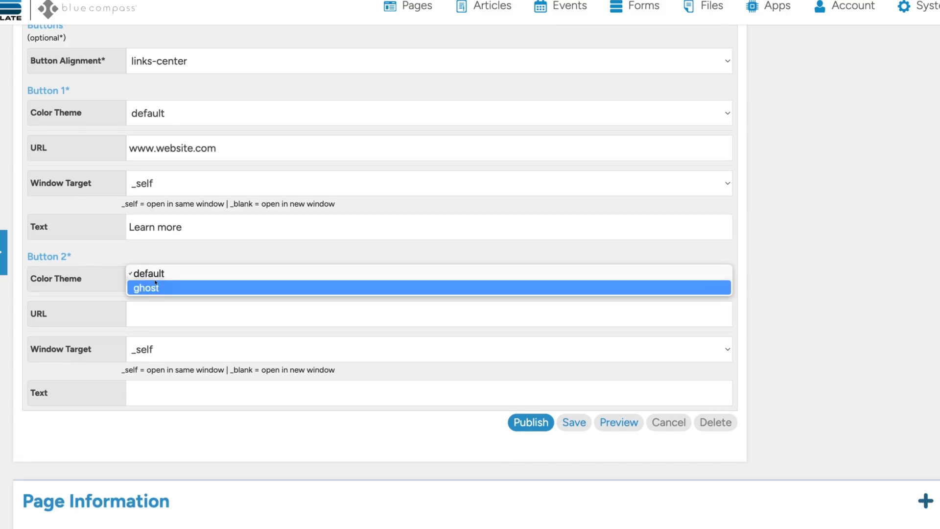
left_click(166, 289)
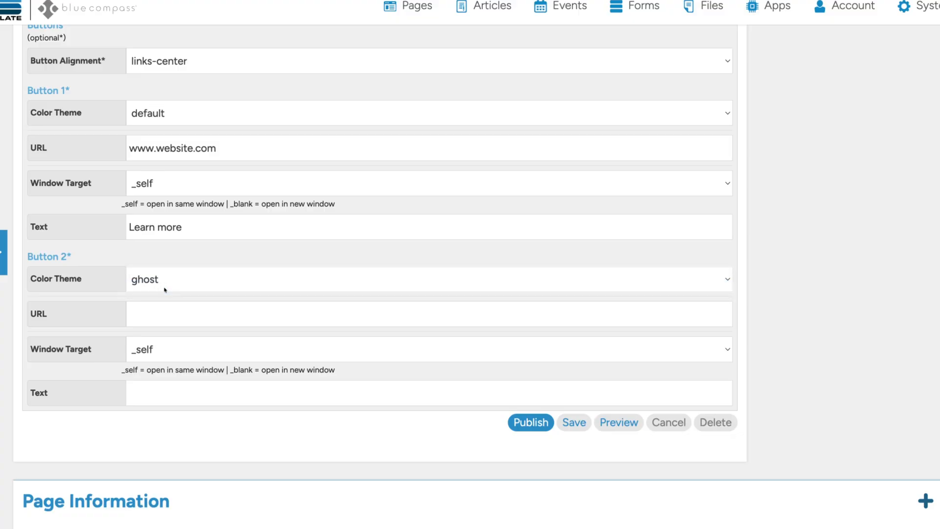
left_click(157, 314)
type("ww")
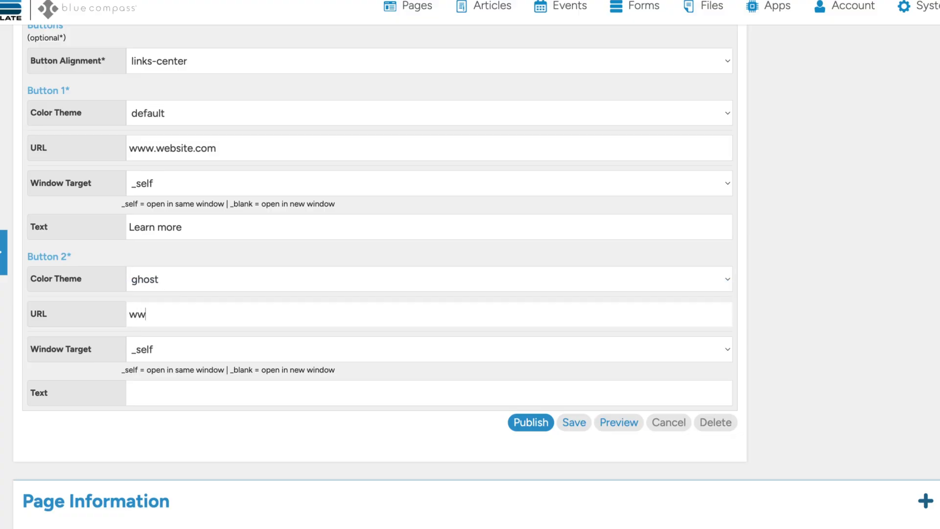
type("w.website.net")
scroll(77, 398, "down", 1)
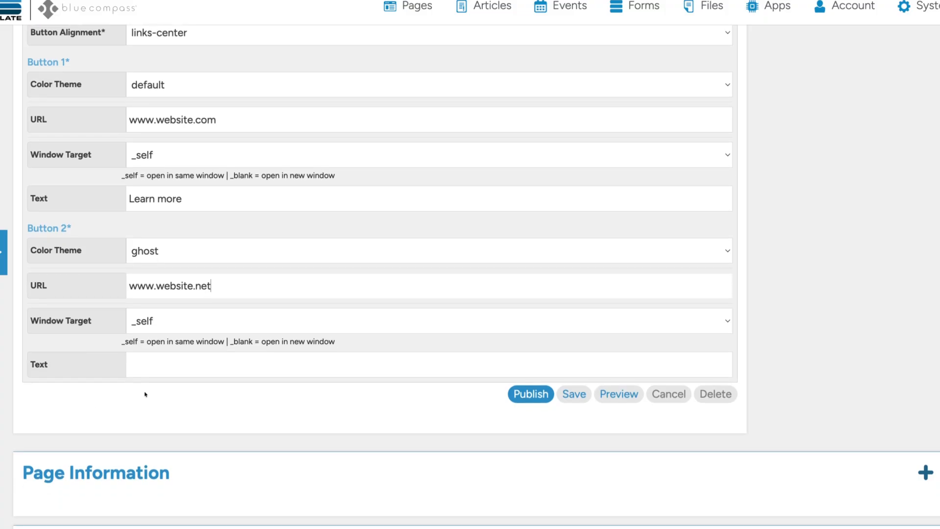
left_click(153, 368)
type("s")
key("BackSpace")
type("See options")
Save the Text module and preview the page down to the new block
left_click(577, 396)
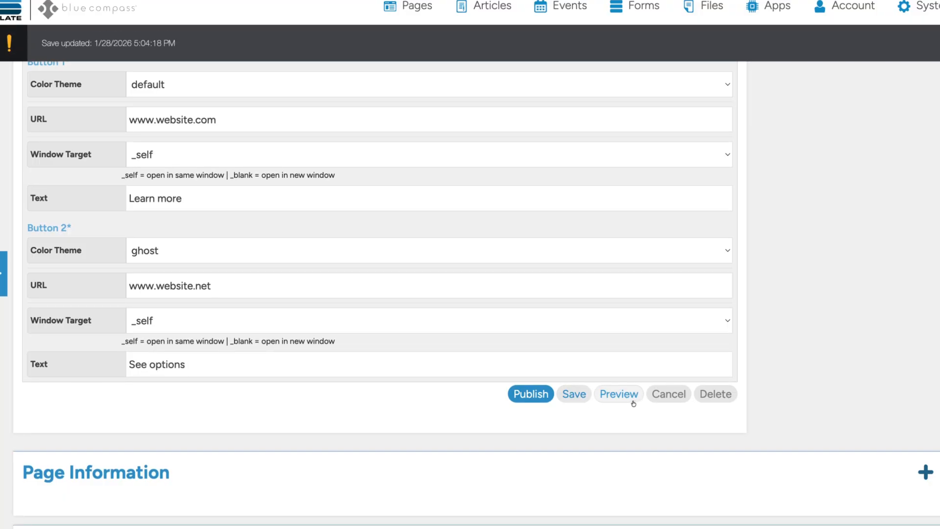
left_click(619, 394)
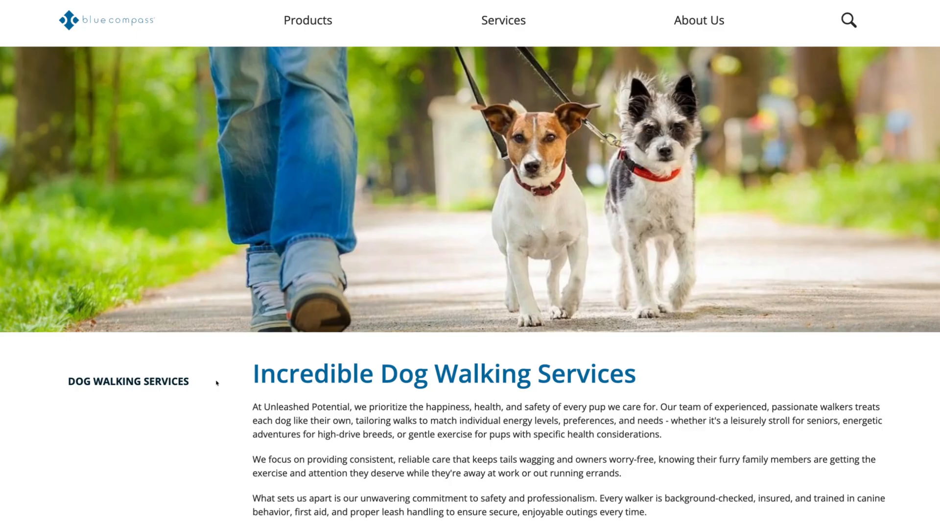
scroll(218, 383, "down", 5)
scroll(218, 383, "down", 6)
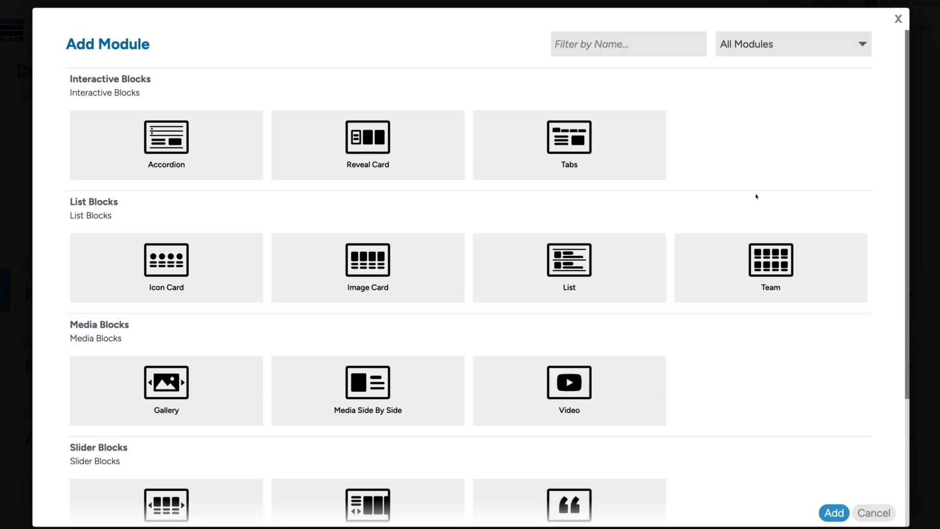
Add a Media Side By Side module from the Media Blocks to Page Content 1
scroll(705, 132, "down", 2)
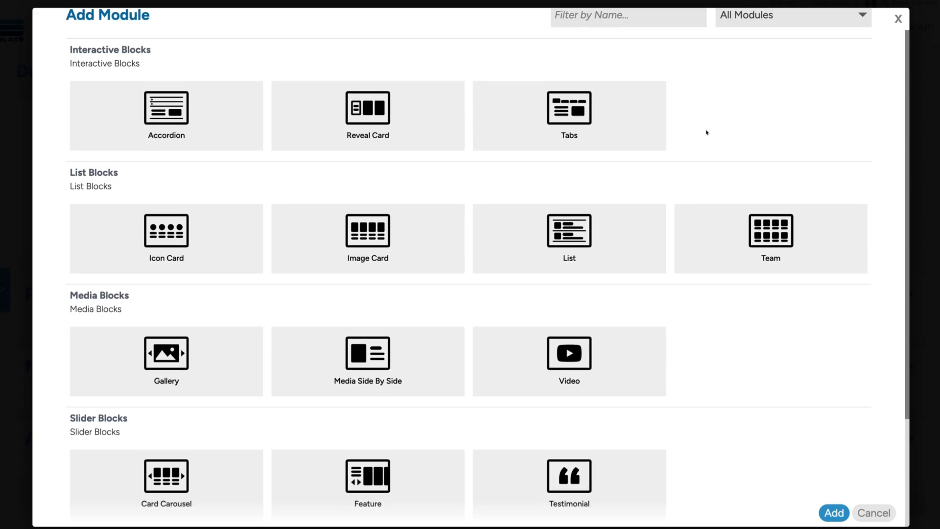
scroll(706, 132, "down", 1)
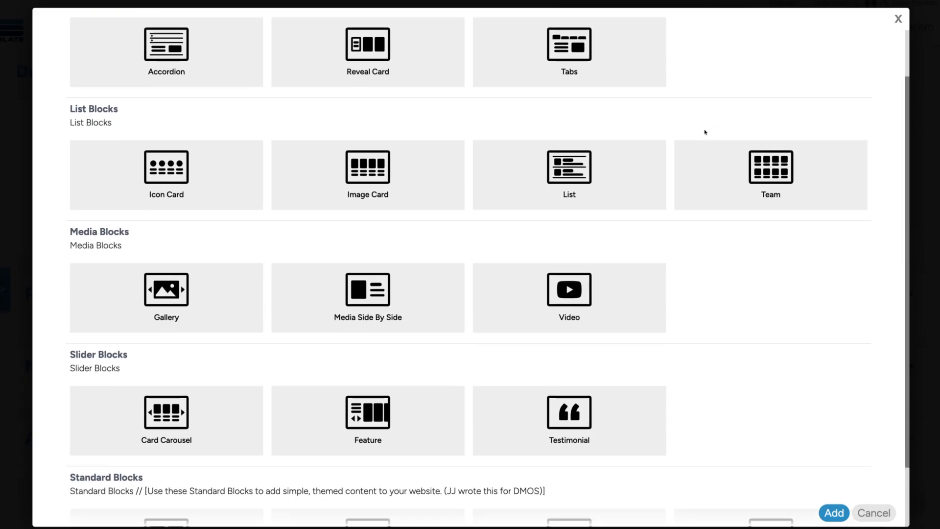
left_click(326, 294)
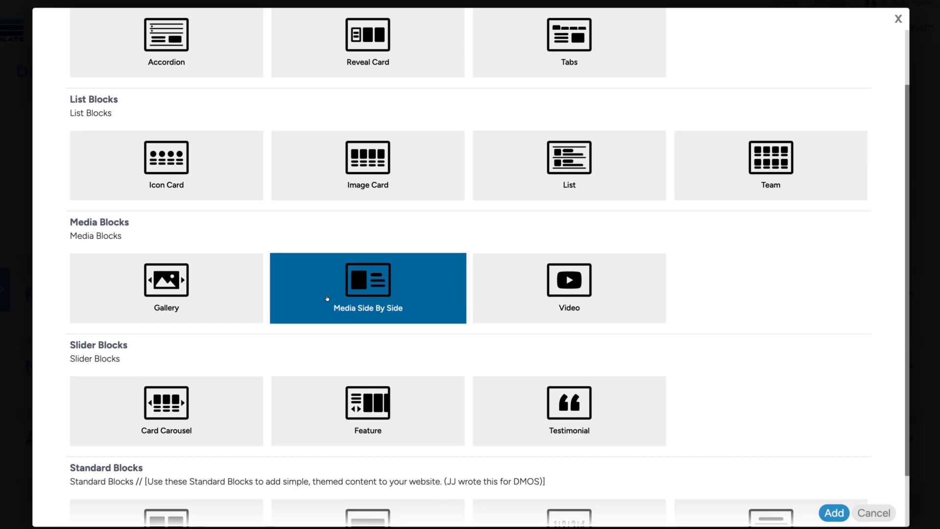
left_click(834, 512)
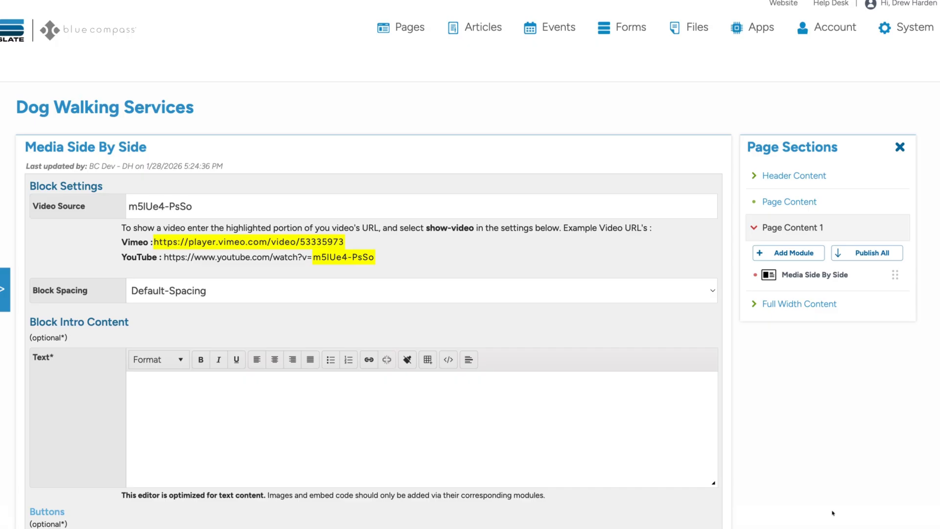
Examine the Video Source setting and the highlighted portions of its Vimeo and YouTube example URLs
scroll(182, 273, "down", 1)
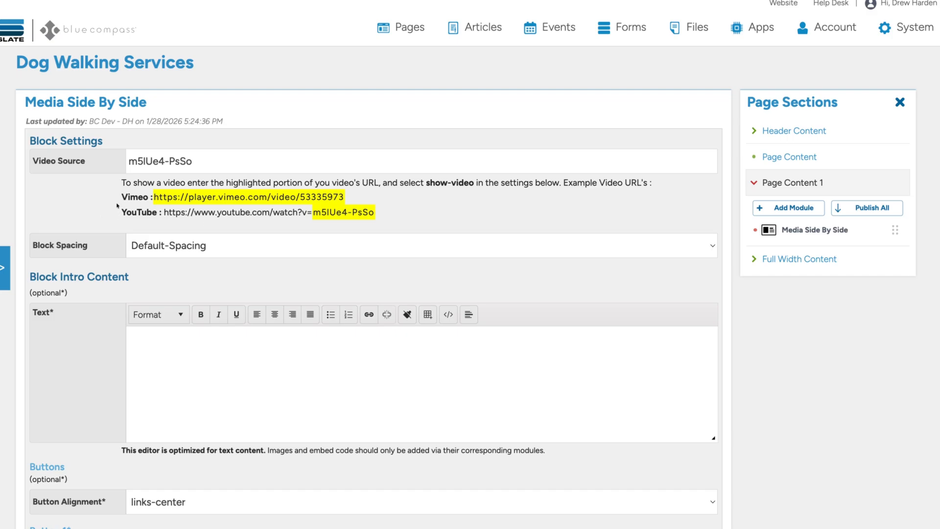
left_click_drag(153, 196, 344, 196)
left_click(197, 159)
left_click_drag(312, 214, 375, 218)
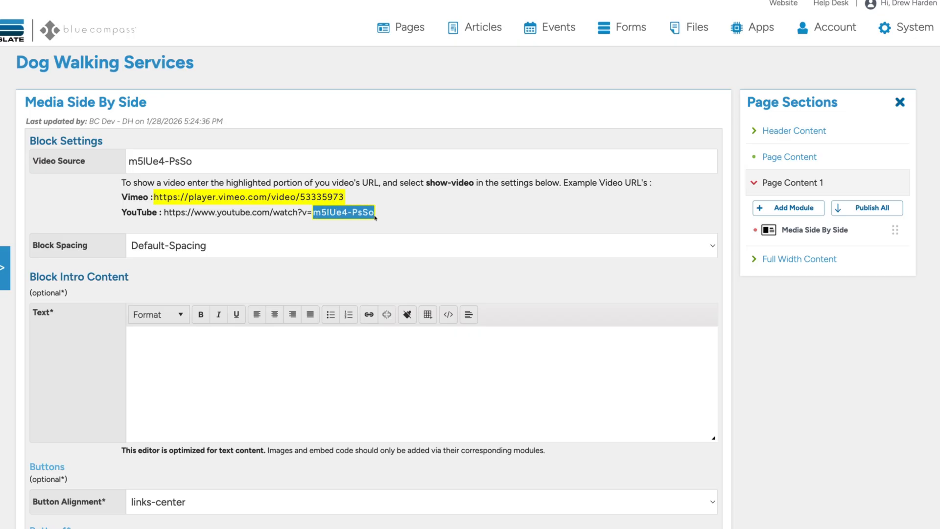
left_click(244, 162)
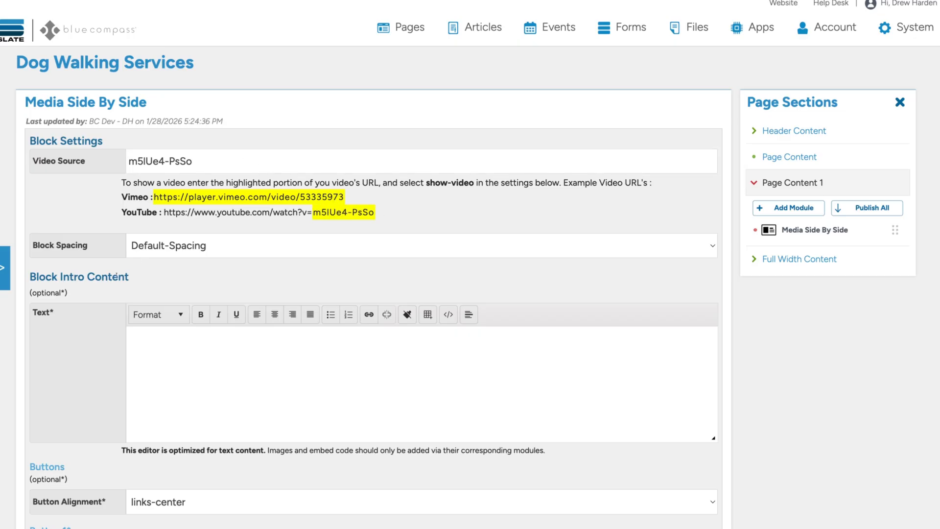
Enter the block intro text "We are expert dog walkers, with hundreds of five-star reviews. We are simply the best." and format it as H3
scroll(116, 277, "down", 3)
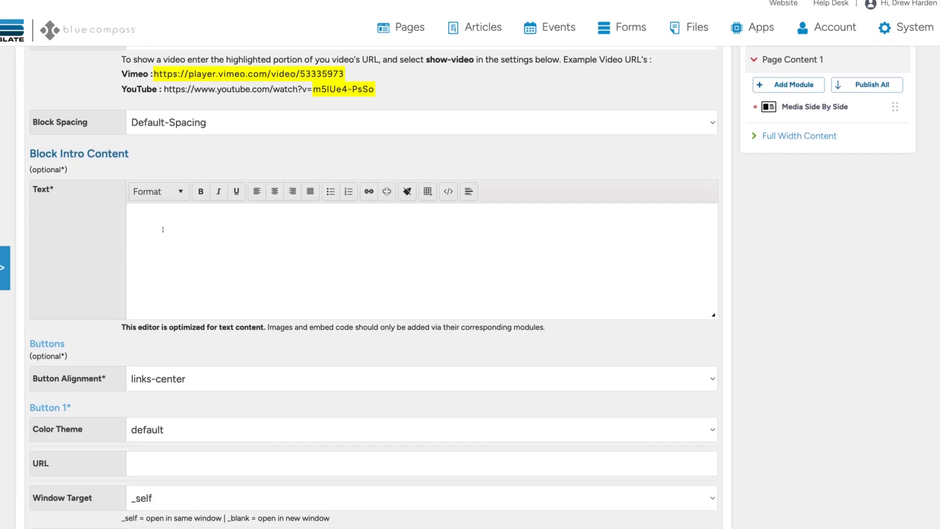
left_click(163, 229)
type("\"We are expert dog walkers, with hundreds of five-star reviews. We are simply the best.\" - Our CEO")
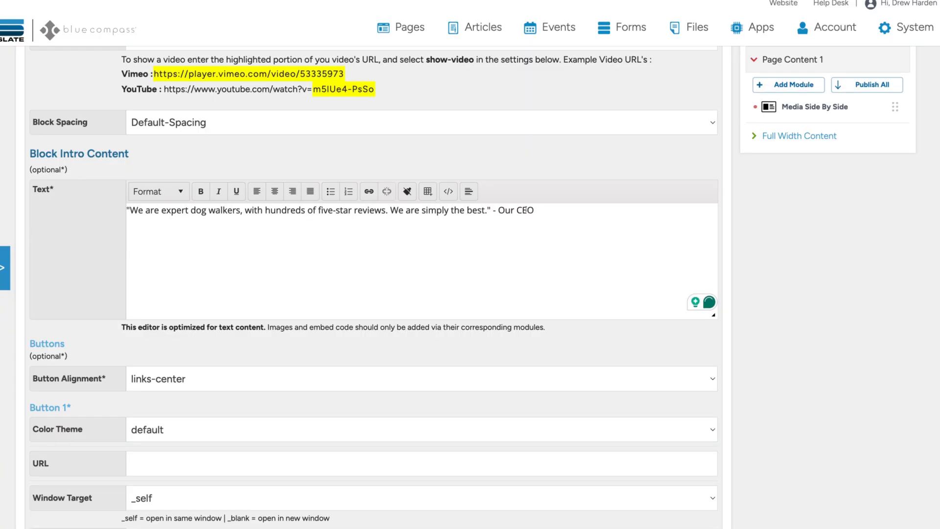
left_click_drag(535, 210, 489, 211)
key("BackSpace")
key("BackSpace")
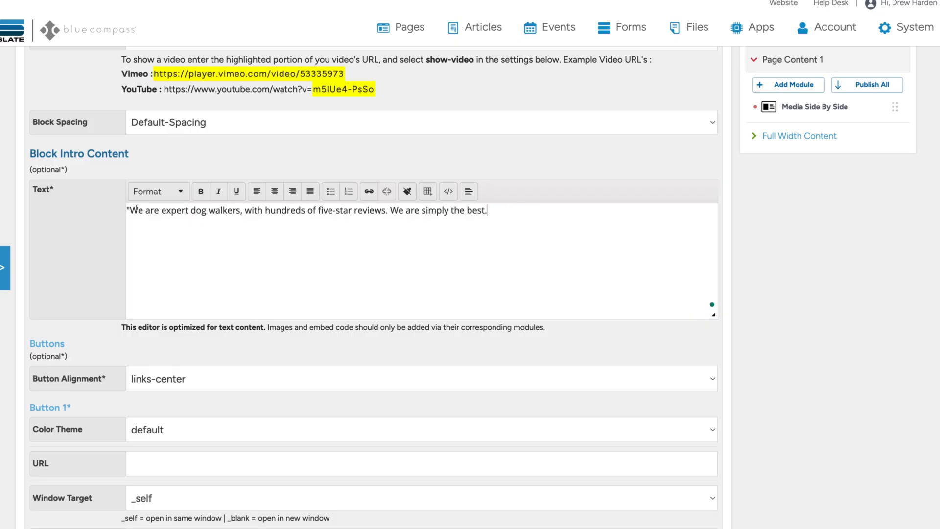
left_click(136, 210)
key("BackSpace")
left_click(157, 191)
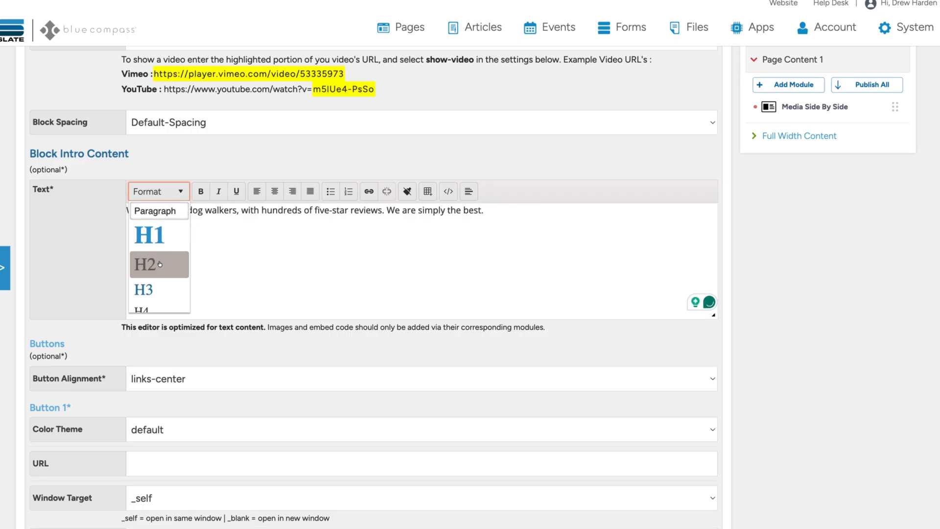
left_click(156, 289)
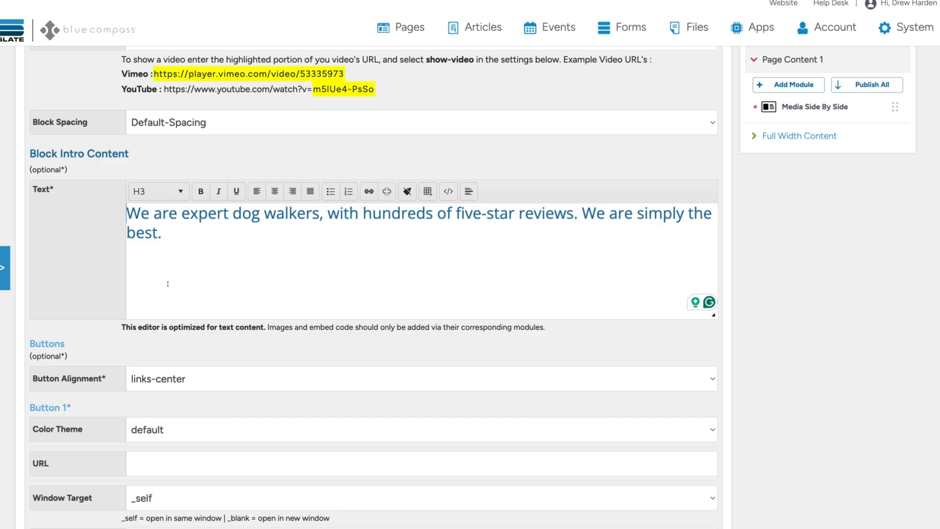
Skip the optional intro buttons and keep the Media Display Order at show-media-first
scroll(194, 250, "down", 2)
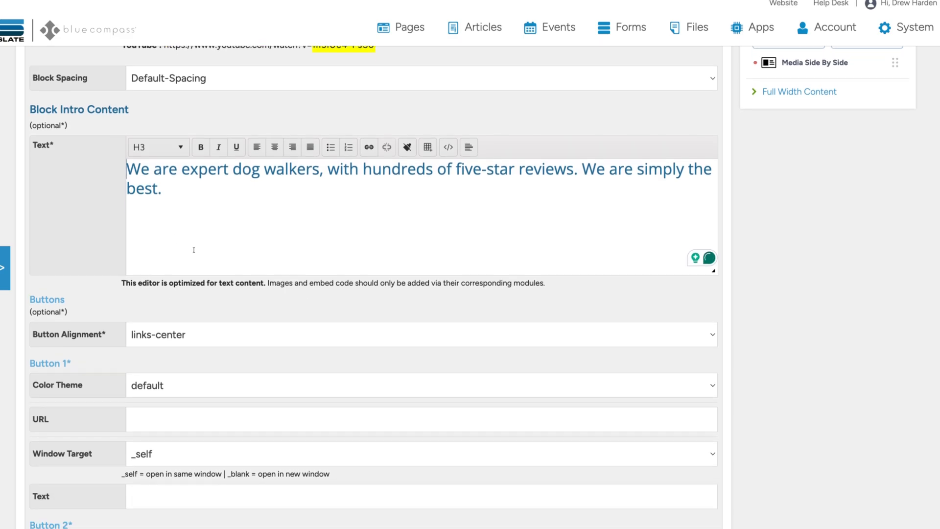
scroll(194, 250, "down", 5)
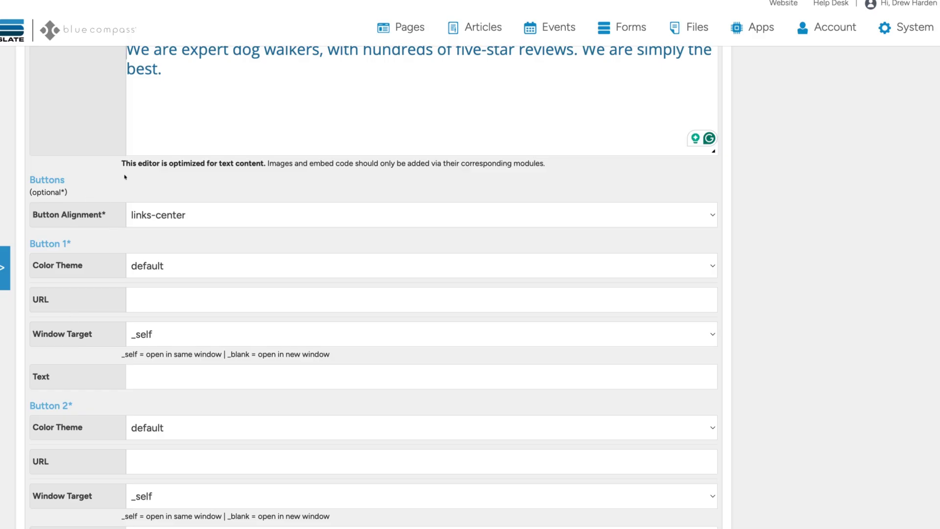
scroll(126, 328, "down", 8)
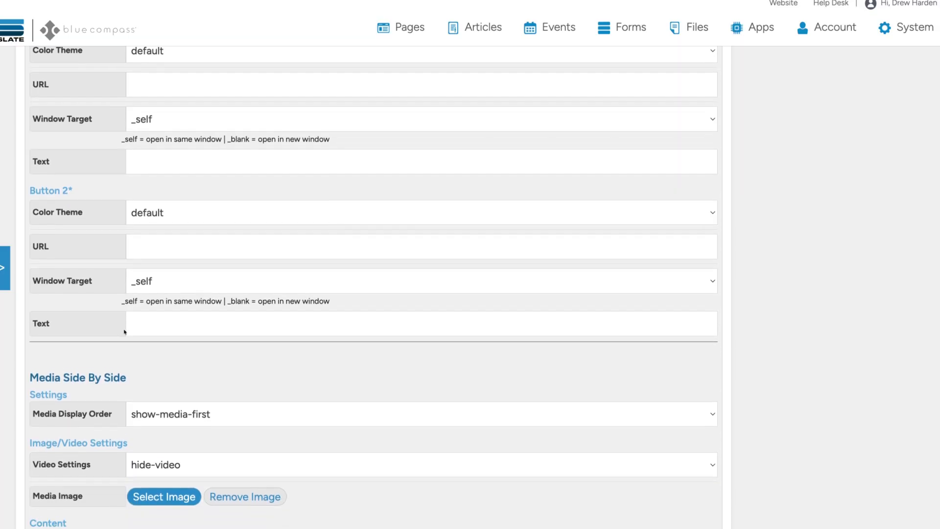
scroll(124, 332, "down", 8)
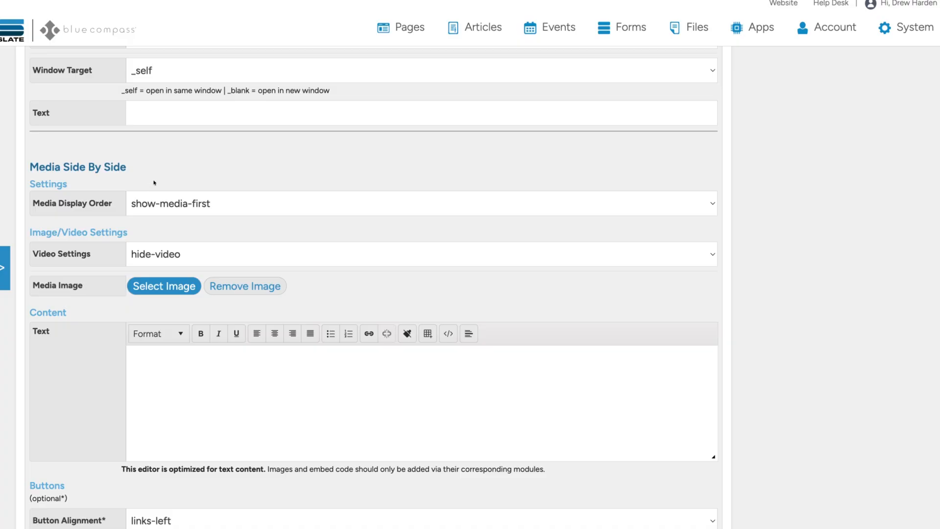
left_click(159, 206)
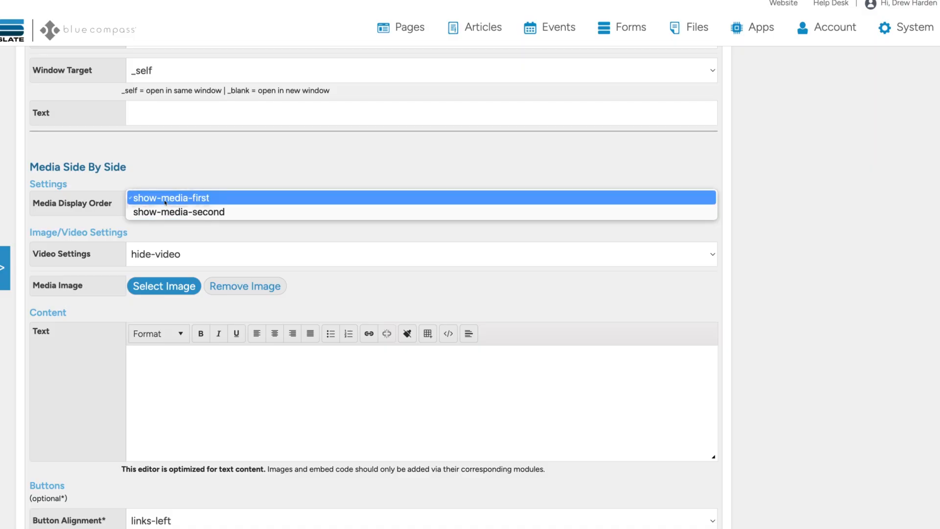
left_click(166, 198)
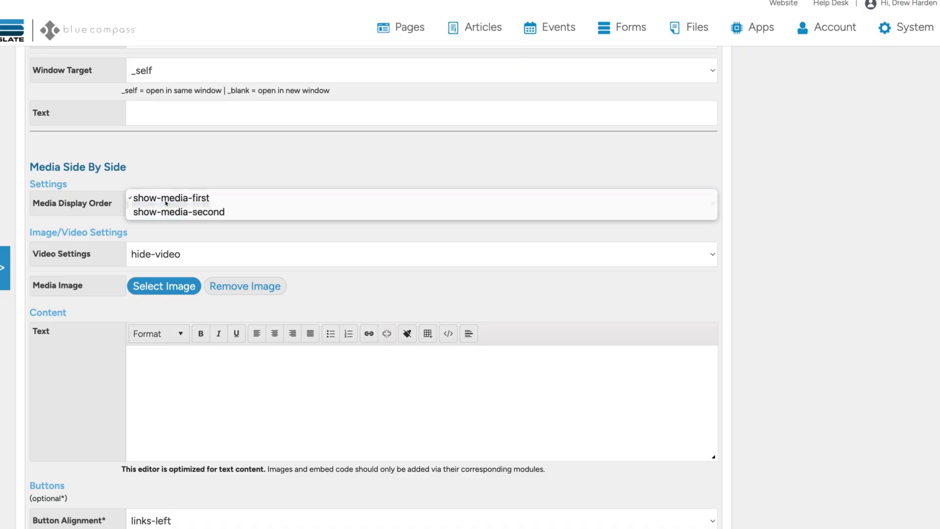
Set the Media Side By Side block's Video Settings to show-video
scroll(187, 172, "down", 3)
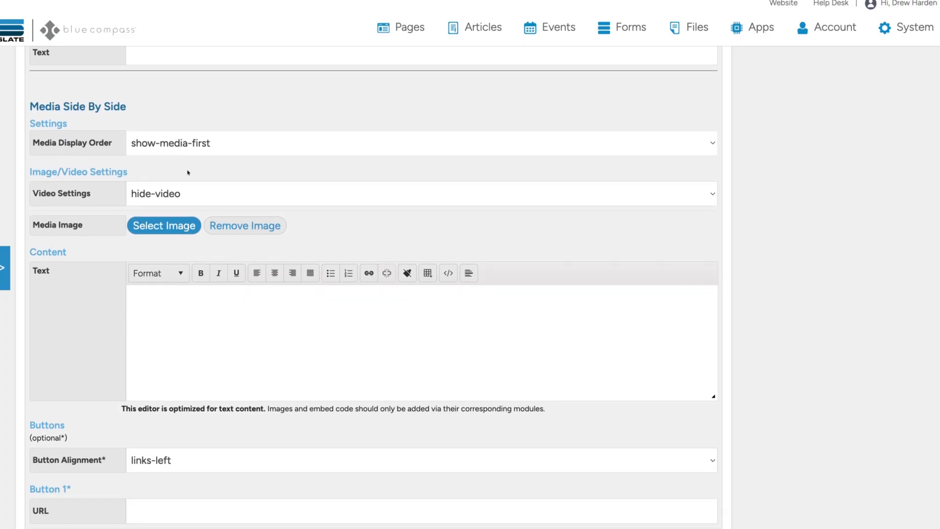
scroll(119, 219, "down", 1)
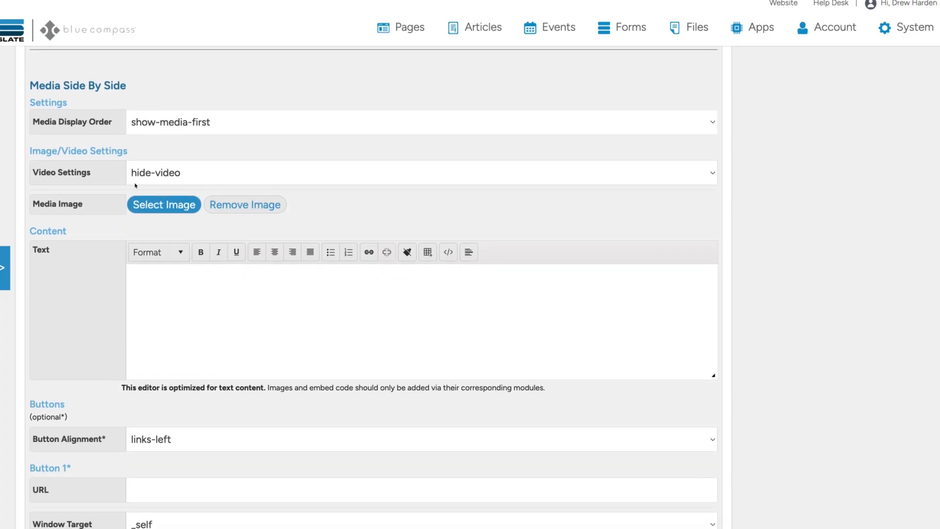
left_click(159, 176)
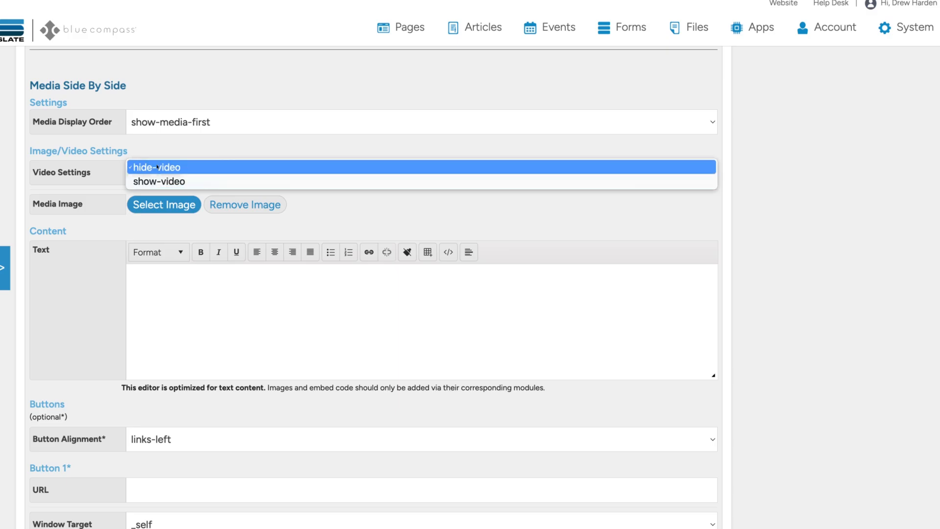
left_click(158, 167)
left_click(159, 172)
left_click(174, 181)
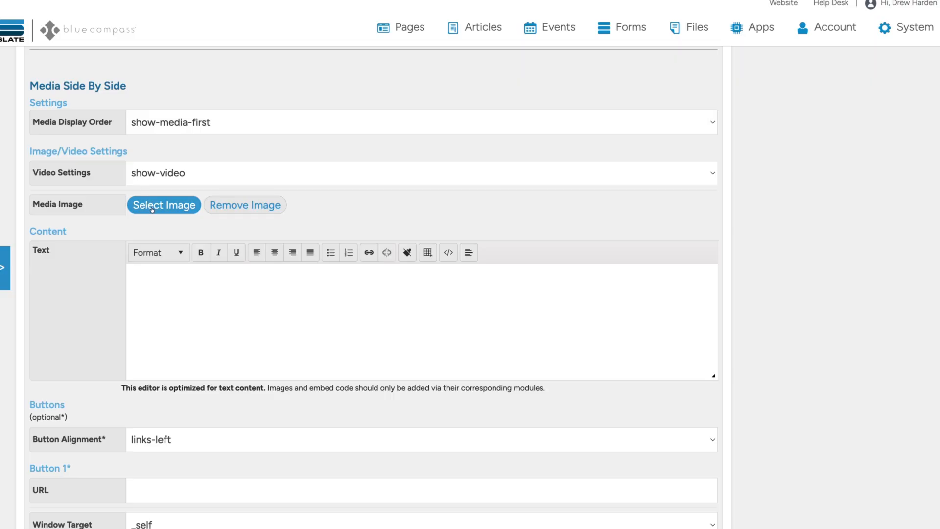
Use energy_solar_solarpanels_header.jpg from the filesimages folder as the Media Image
left_click(152, 209)
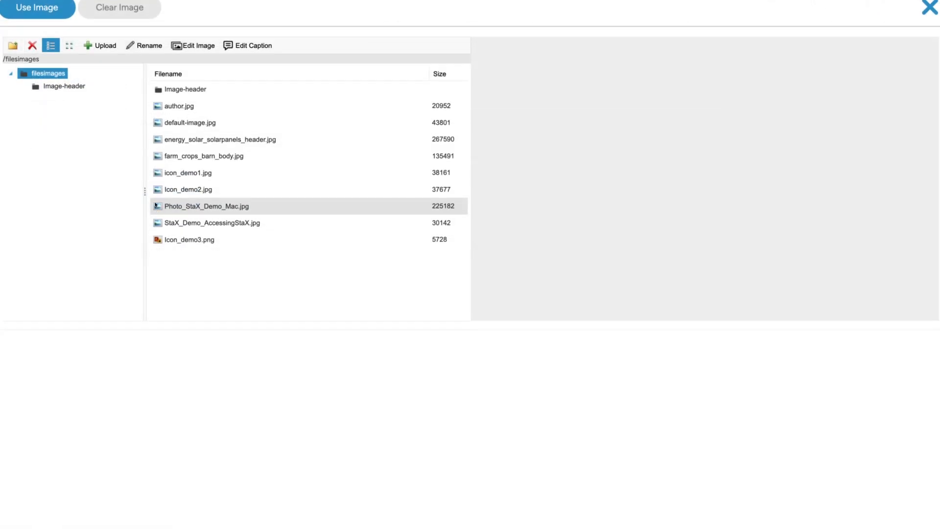
left_click(189, 143)
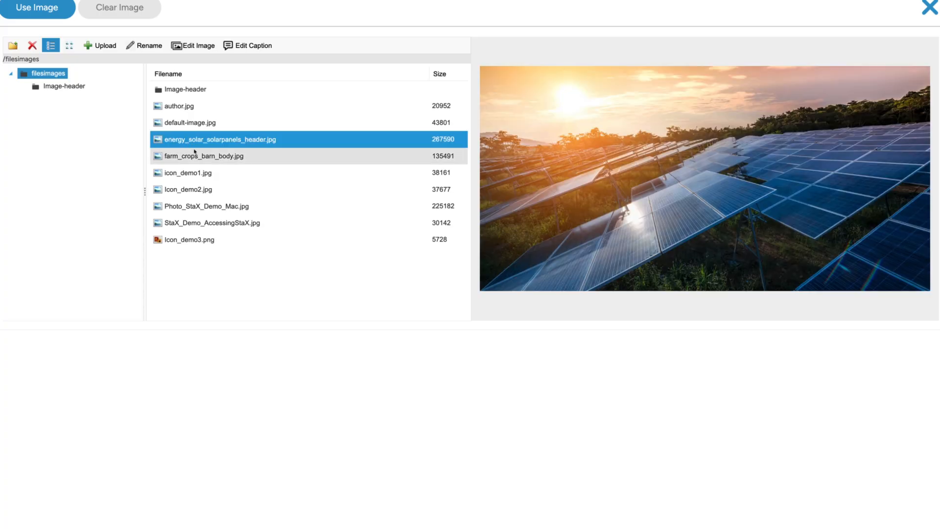
left_click(43, 9)
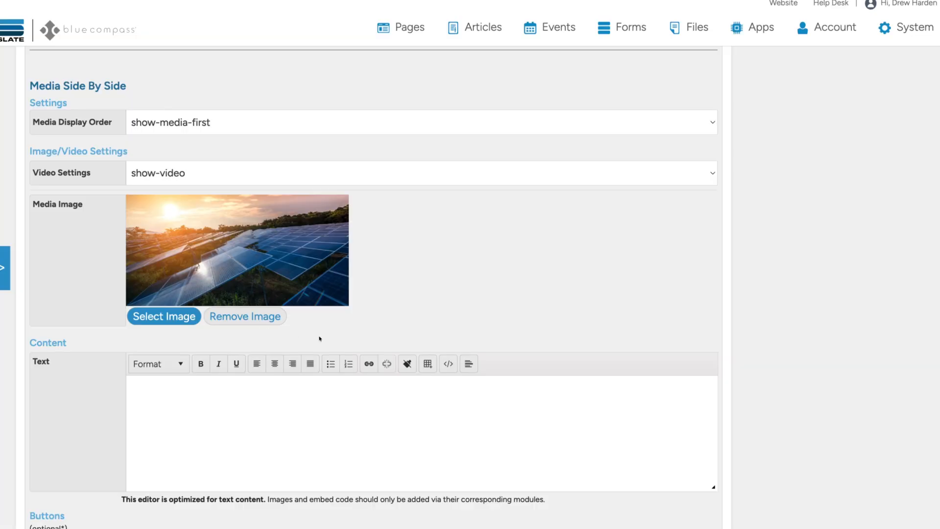
Enter the content text "We use only the finest solar panels to power our dog walking robots. They are incredibly green. Your pups will appreciate it."
scroll(319, 335, "down", 2)
left_click(228, 335)
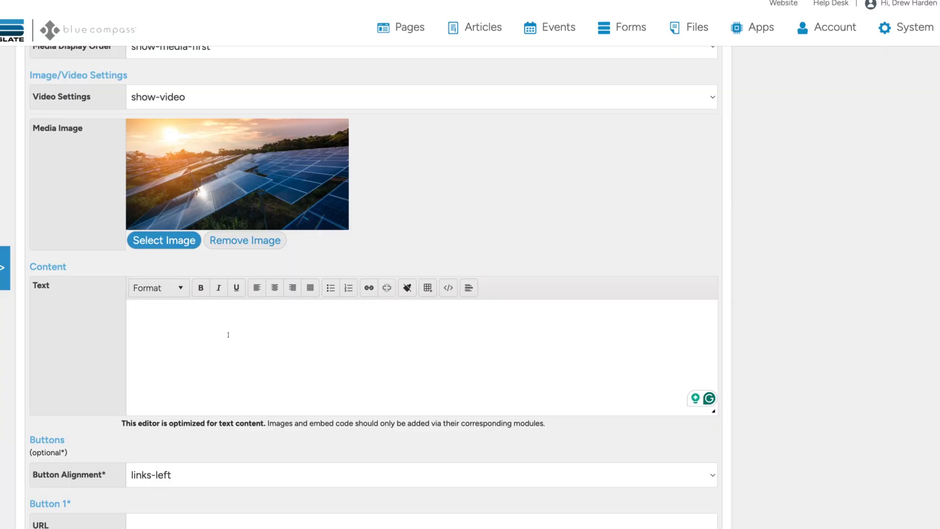
type("We use only the finest solar panels to power our dog walking robots. They are incredibly green. Your pups will appreciate it.")
scroll(105, 355, "down", 4)
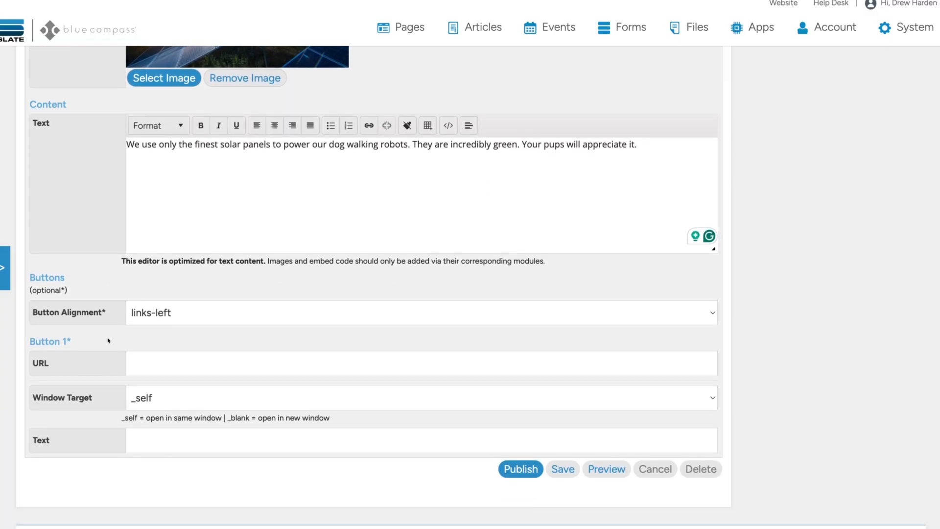
type("www.website.c")
type("om")
type("See more")
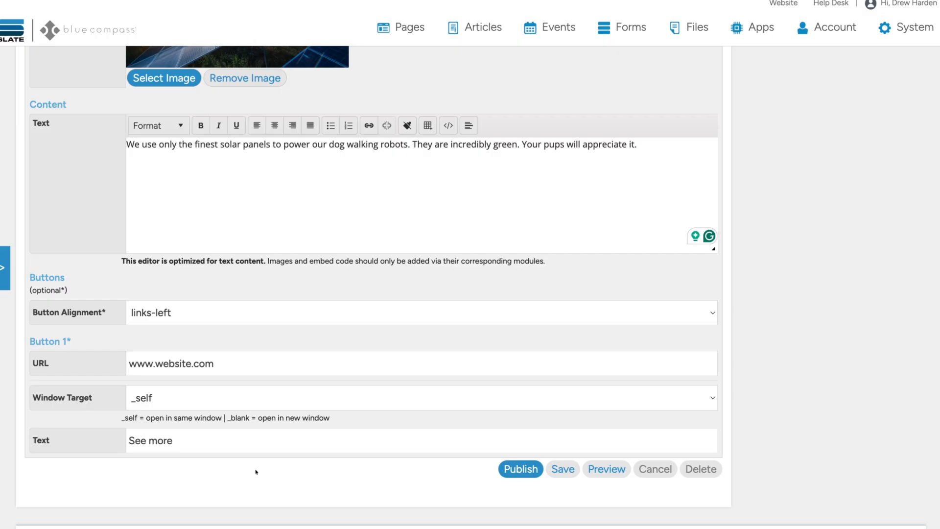
Save the Media Side By Side module and preview the page down to the new block
left_click(563, 469)
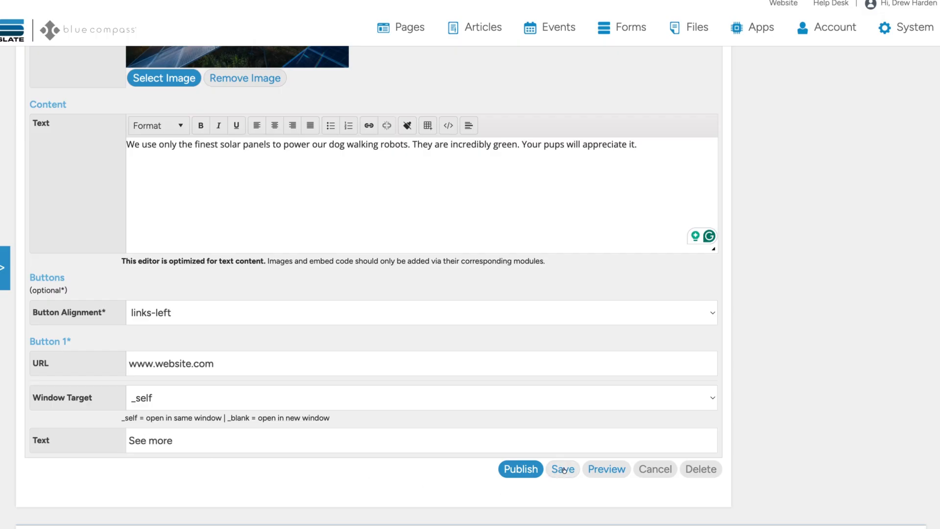
left_click(610, 470)
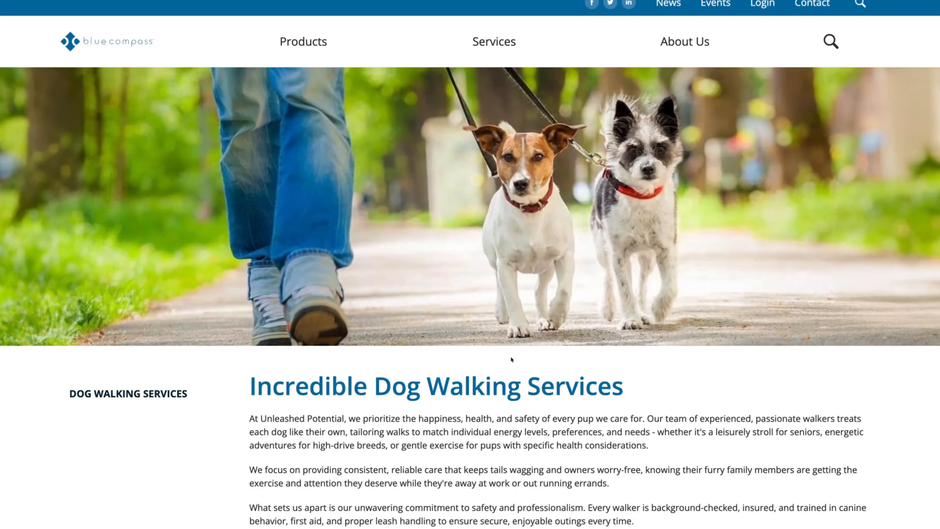
scroll(244, 393, "down", 1)
scroll(244, 393, "down", 10)
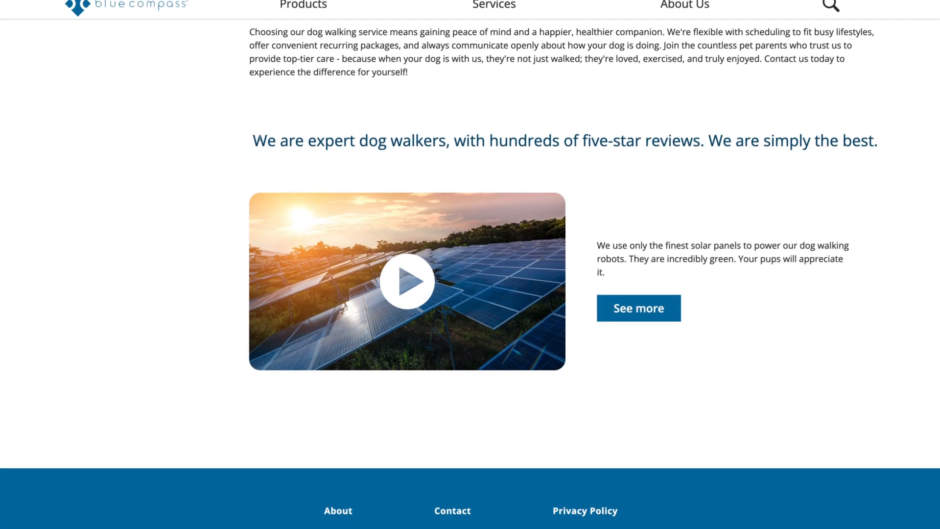
Review the block's intro heading and content text in the preview, and briefly play and pause its video
left_click_drag(253, 140, 880, 146)
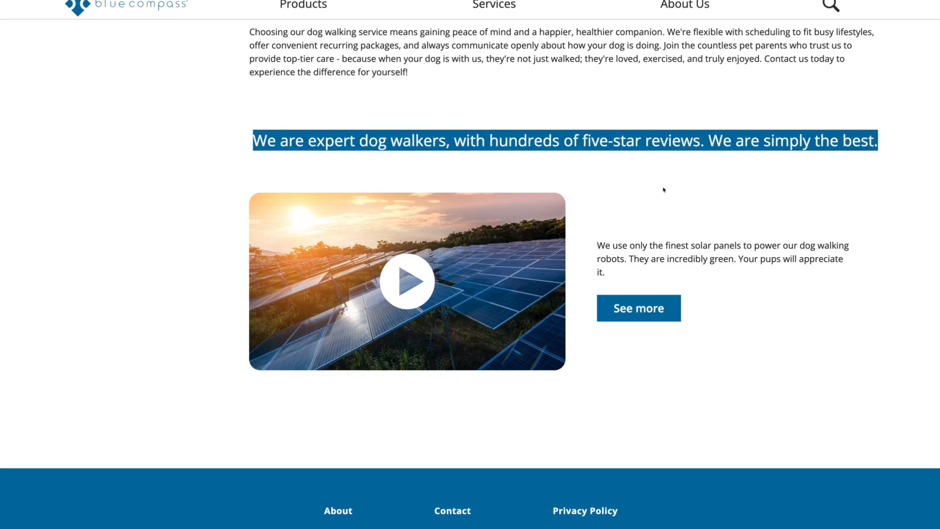
left_click(574, 175)
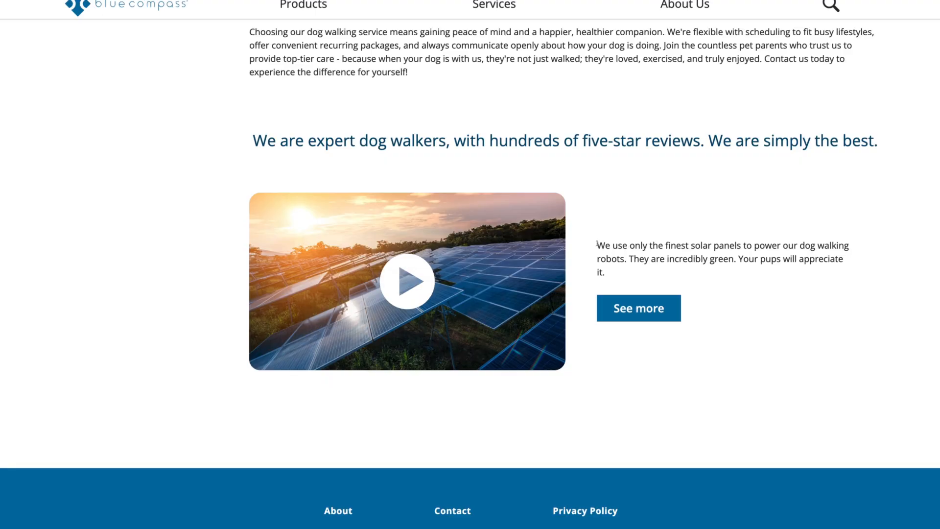
left_click_drag(595, 239, 628, 273)
left_click(628, 274)
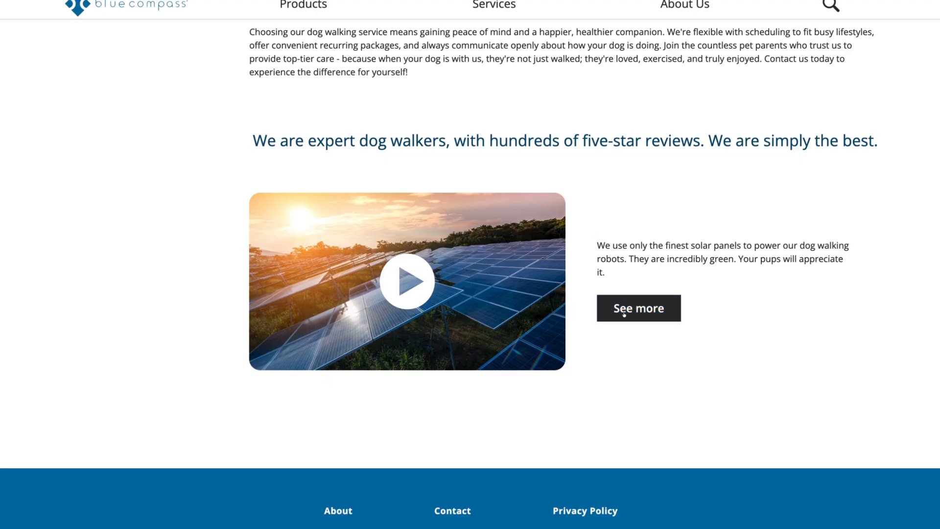
left_click(398, 287)
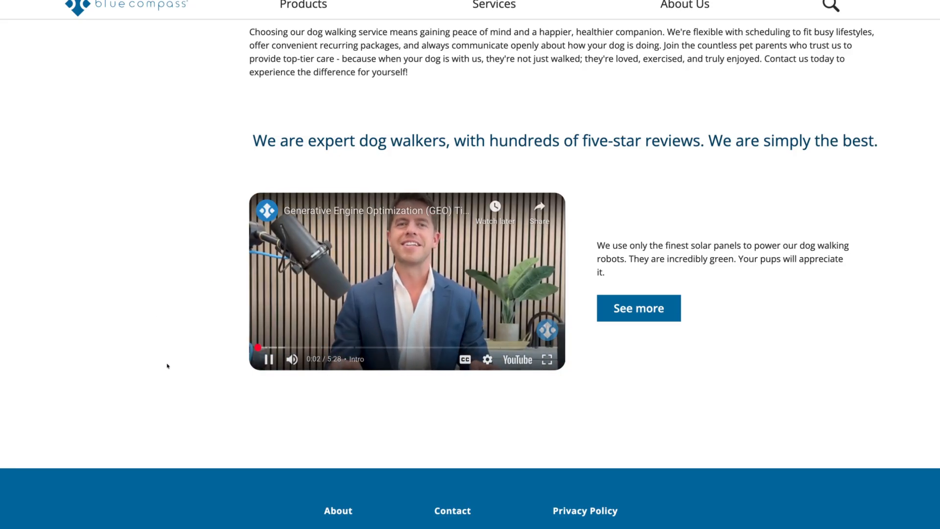
left_click(268, 360)
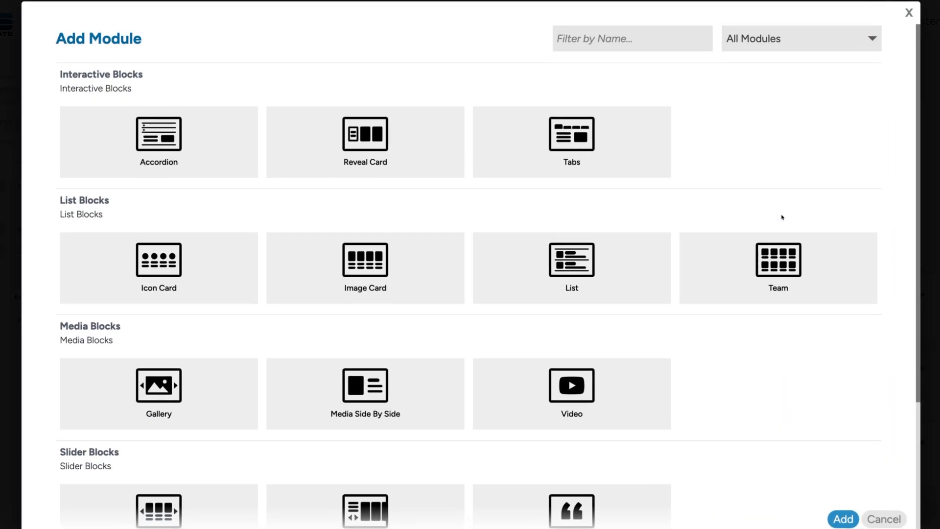
Add a Card Carousel module from the Slider Blocks to Page Content 1
left_click(235, 293)
scroll(231, 293, "down", 2)
scroll(43, 279, "down", 2)
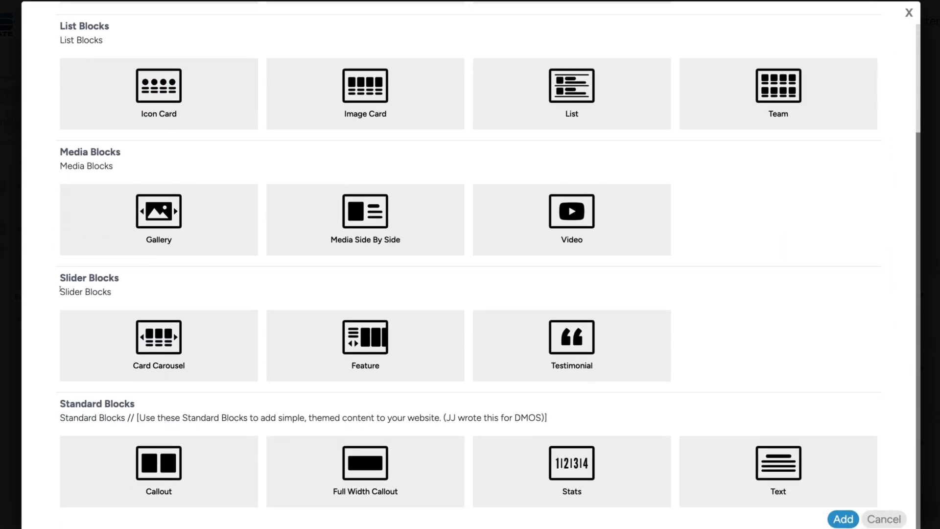
left_click(161, 333)
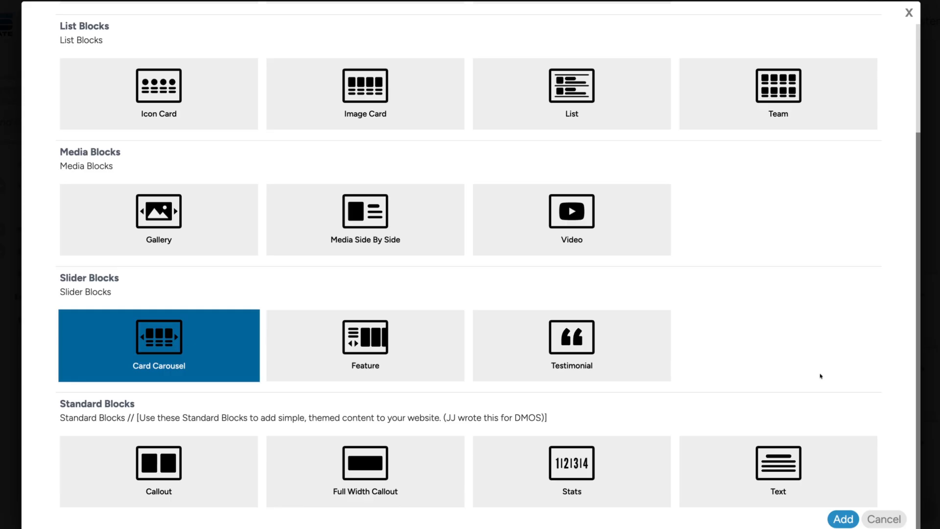
left_click(843, 519)
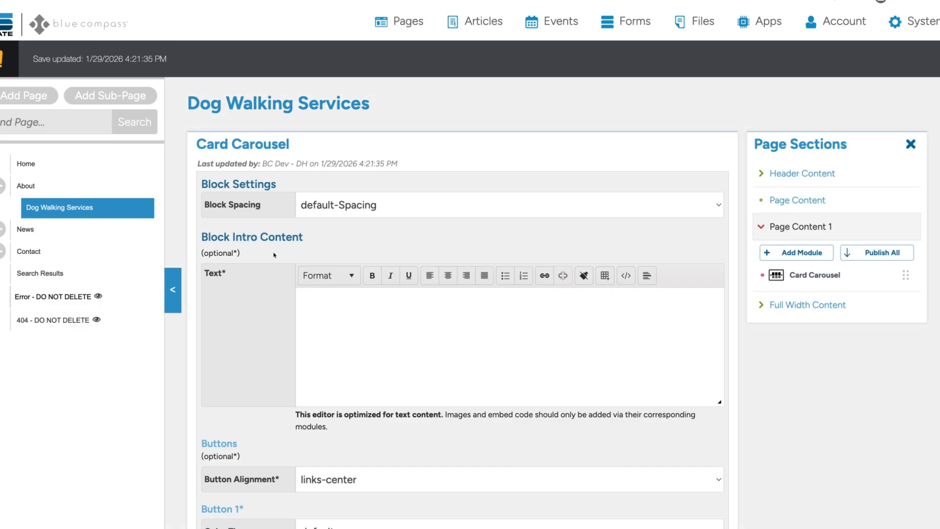
Enter "This is a Slider" as the Card Carousel's block intro text, formatted as H2 and centered
scroll(264, 230, "down", 3)
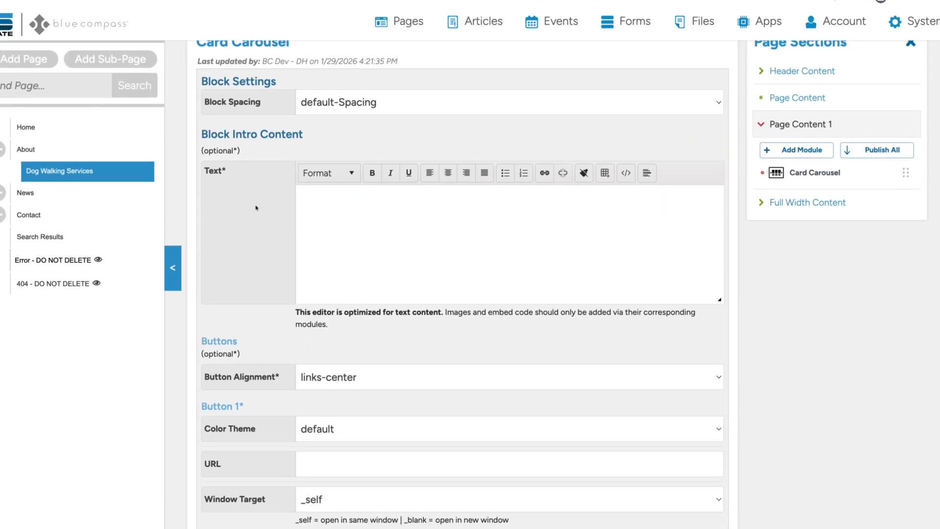
left_click(313, 203)
type("Slider")
key("ctrl+a")
type("This is a Slider")
left_click(327, 173)
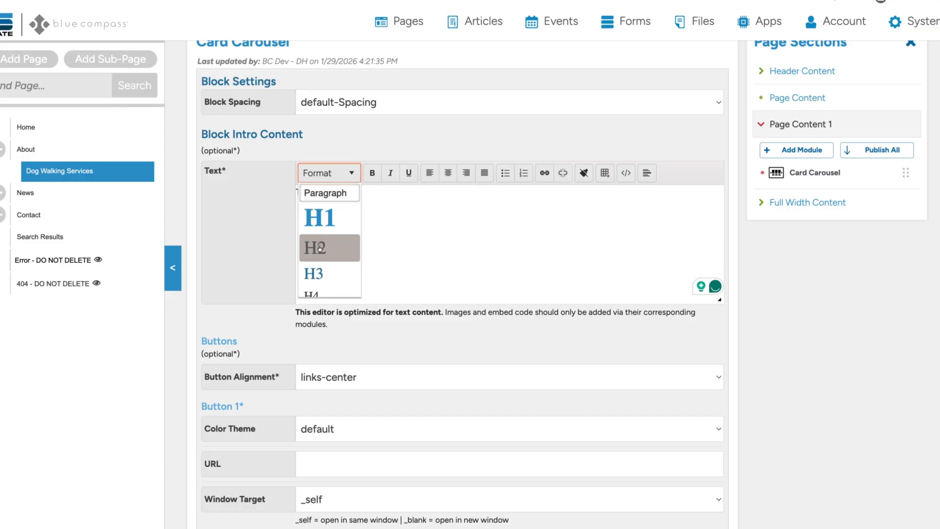
left_click(315, 247)
left_click(449, 173)
Choose dog-01.jpg as the image for Card 1 of the carousel
scroll(422, 248, "down", 5)
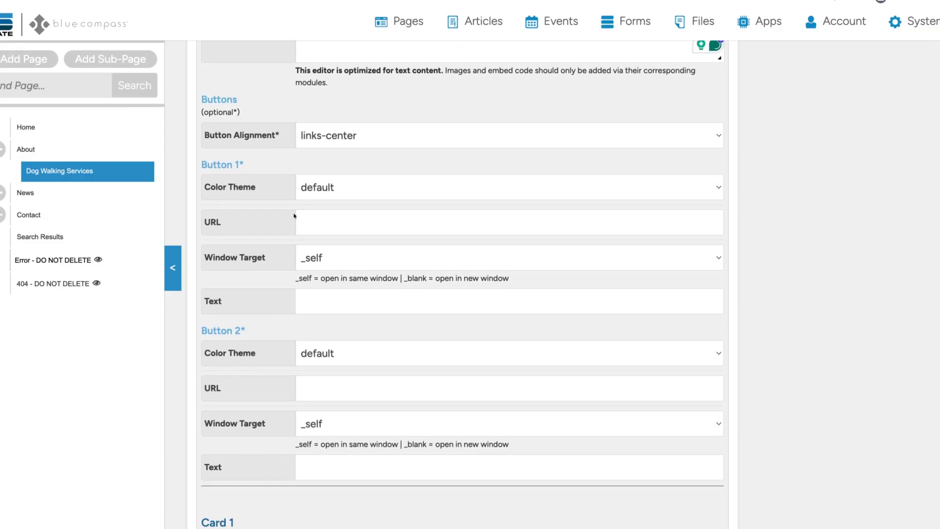
scroll(282, 257, "down", 7)
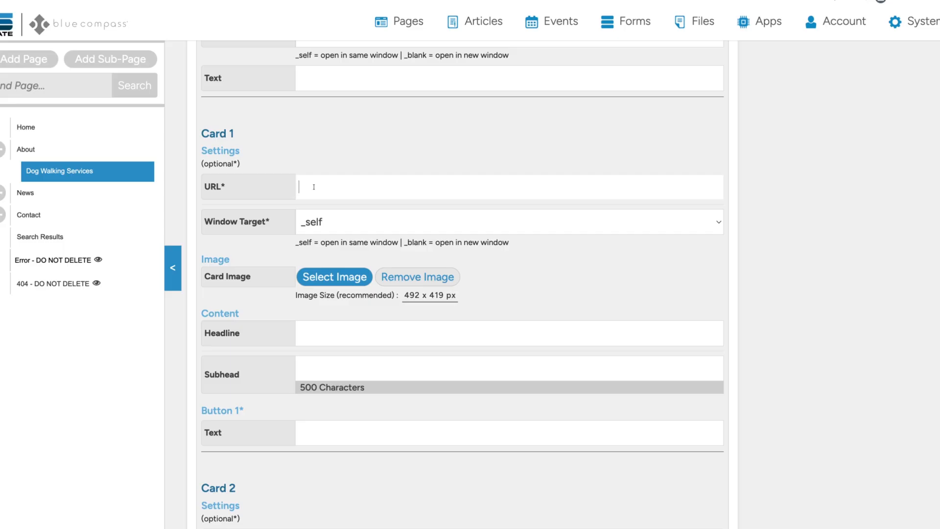
scroll(293, 226, "down", 2)
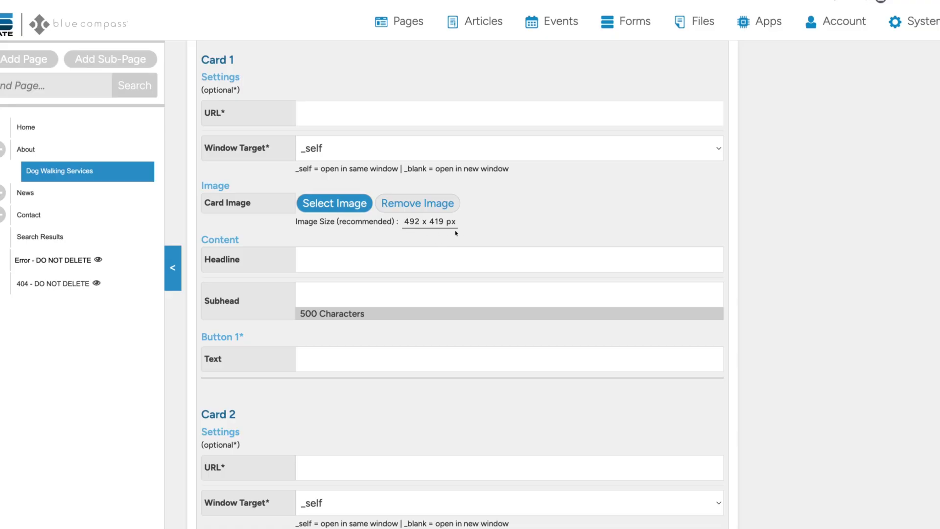
left_click(316, 204)
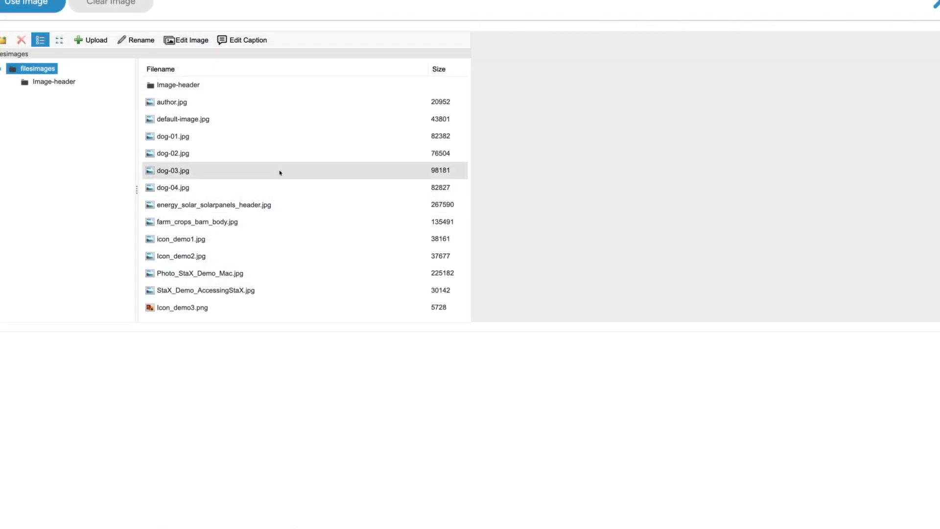
left_click(173, 137)
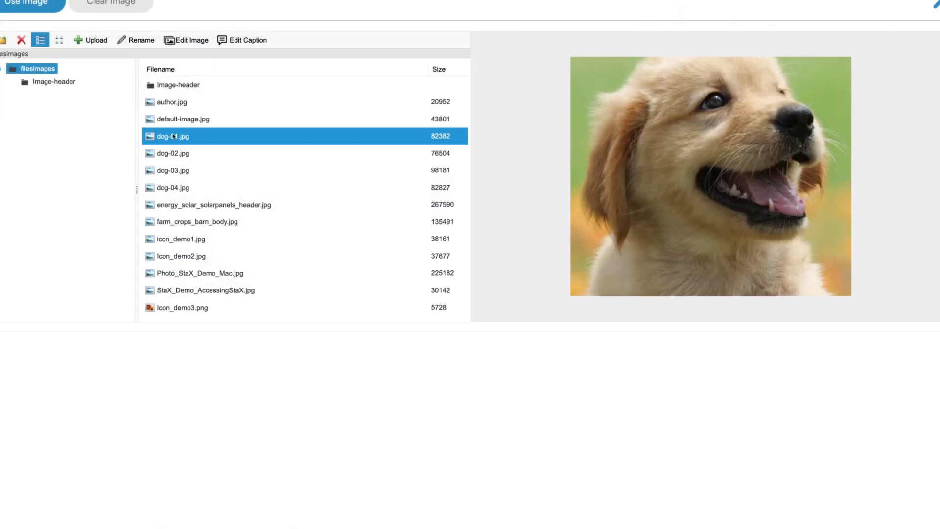
left_click(30, 3)
Give Card 1 the headline "Dog 1" and the subhead "This is dog 1"
scroll(249, 224, "down", 4)
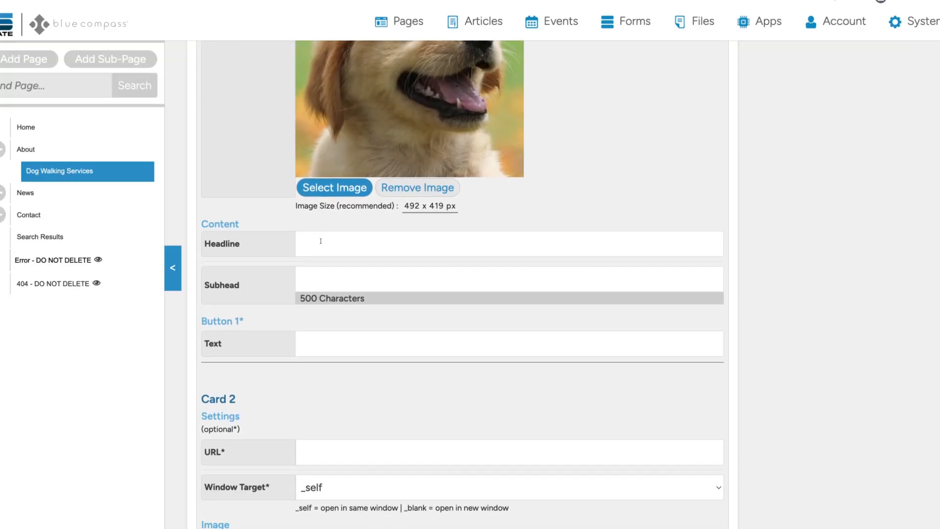
type("Dog 1")
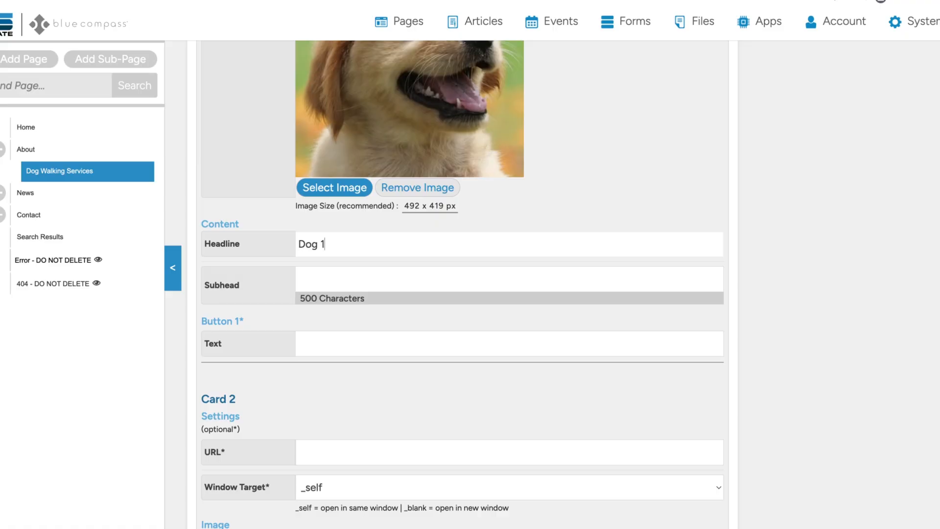
left_click(326, 271)
type("T")
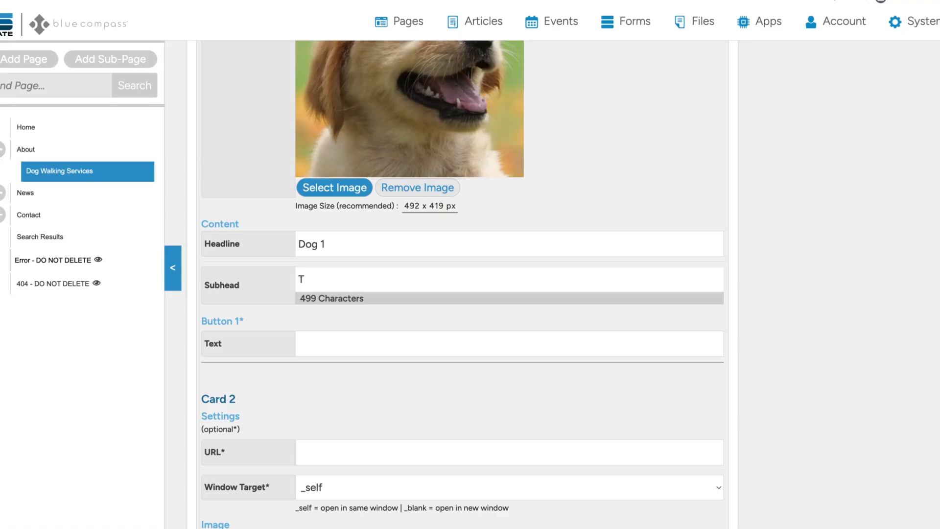
type("his is dog 1")
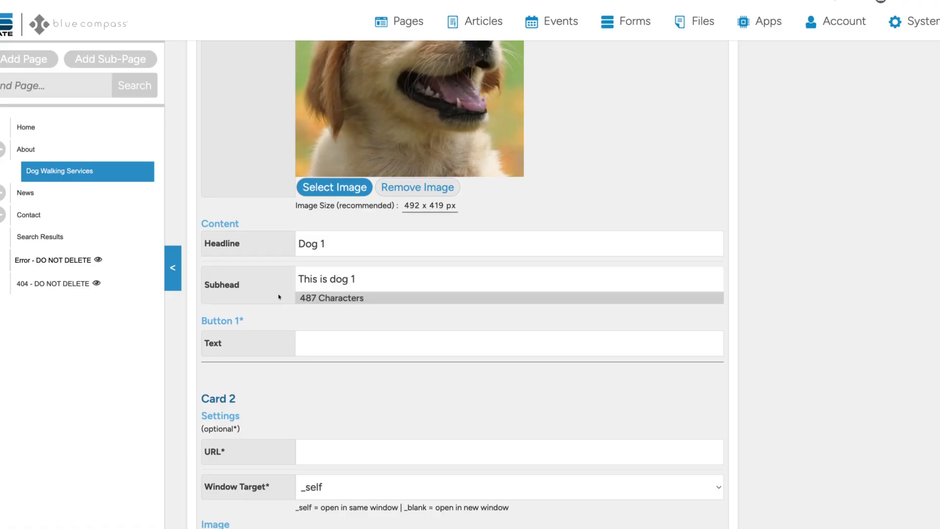
Save the Card Carousel module and open the page preview
scroll(311, 255, "down", 4)
left_click(312, 255)
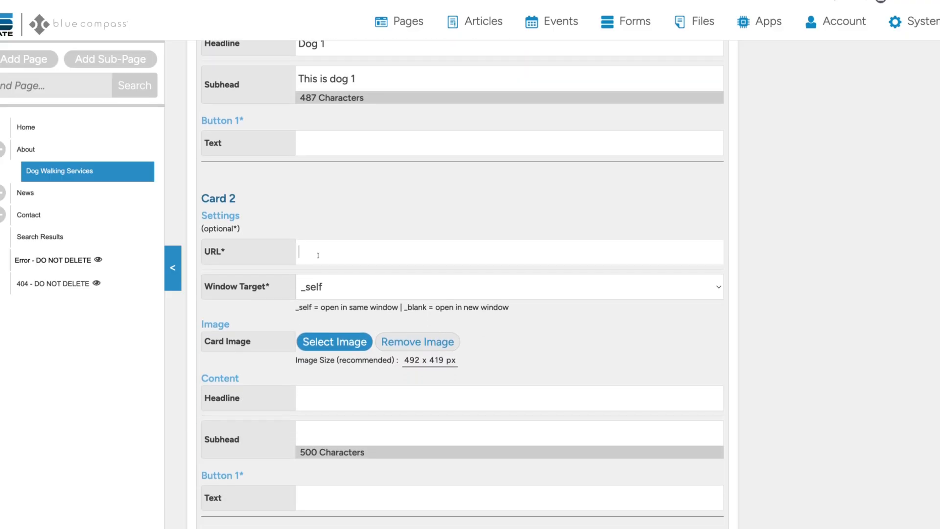
scroll(318, 255, "down", 7)
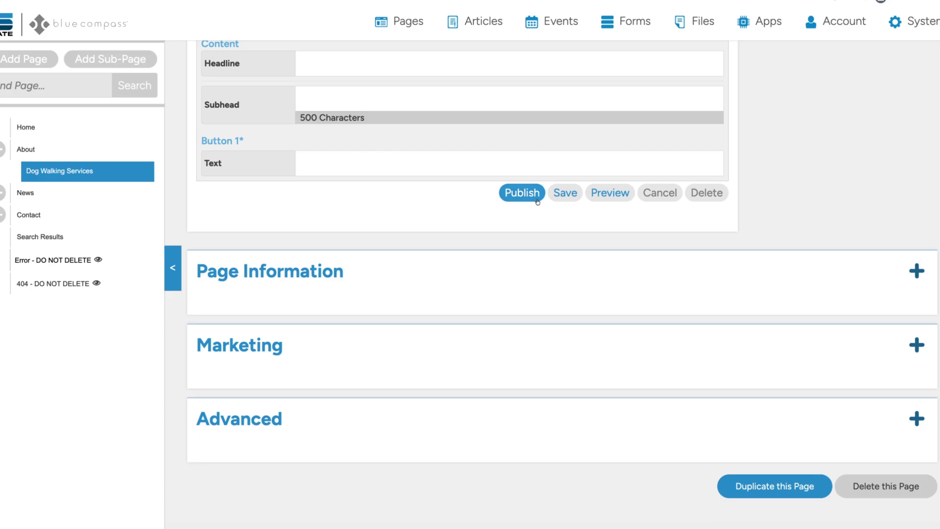
left_click(565, 192)
left_click(609, 192)
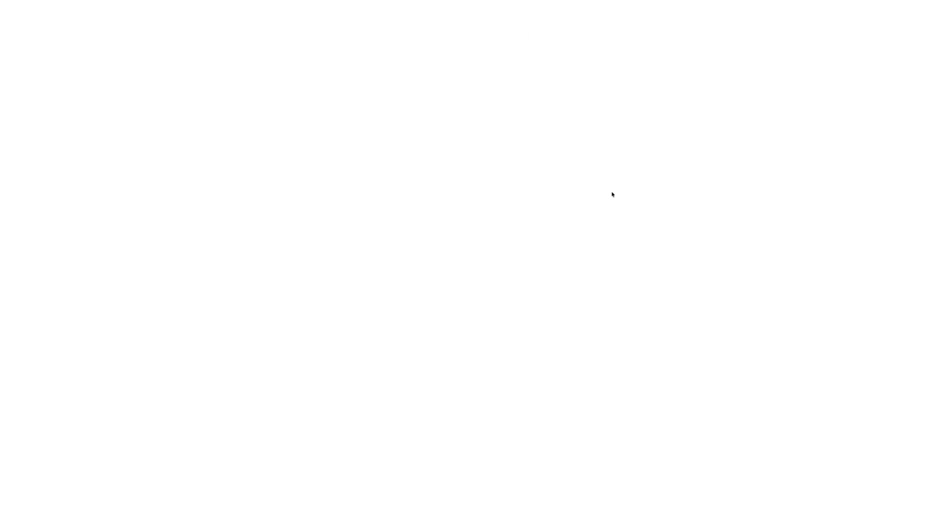
Examine the card carousel in the page preview and advance through its slides
scroll(201, 324, "down", 12)
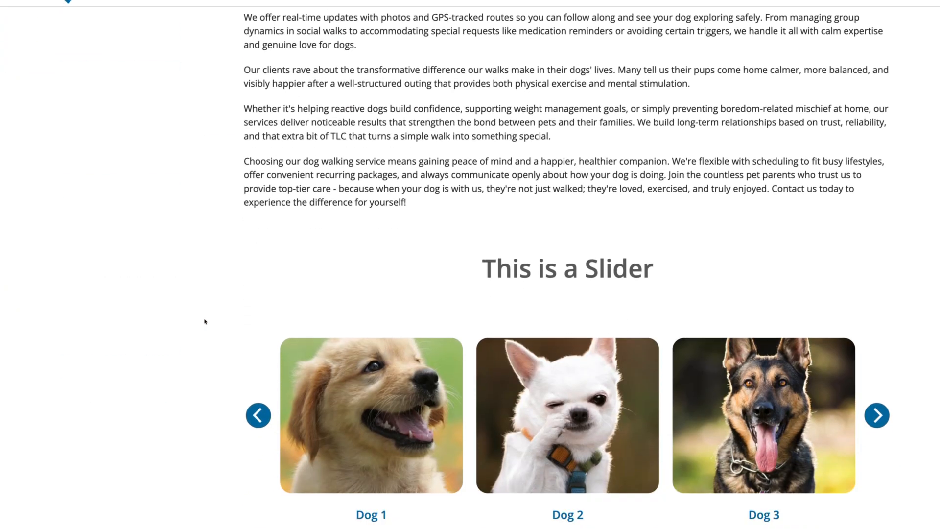
scroll(164, 296, "down", 1)
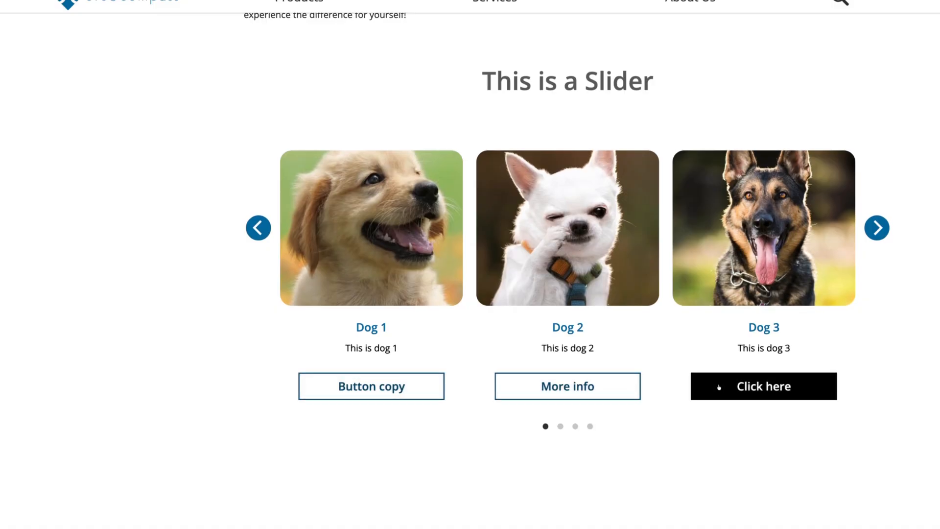
left_click(866, 230)
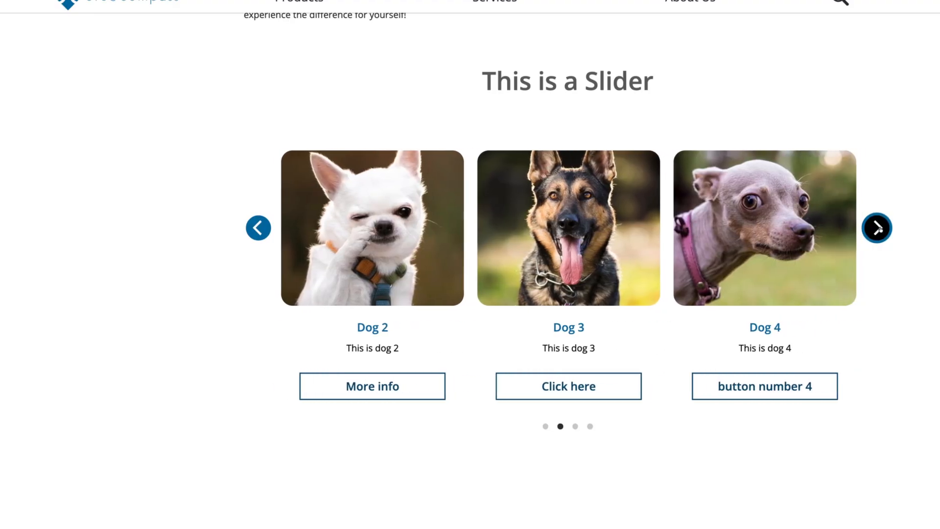
left_click(876, 229)
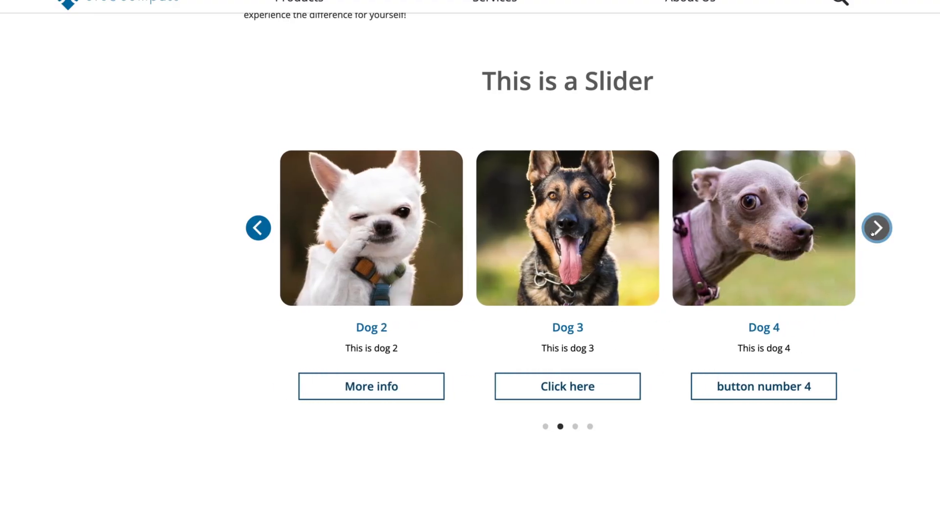
left_click(875, 230)
left_click(876, 231)
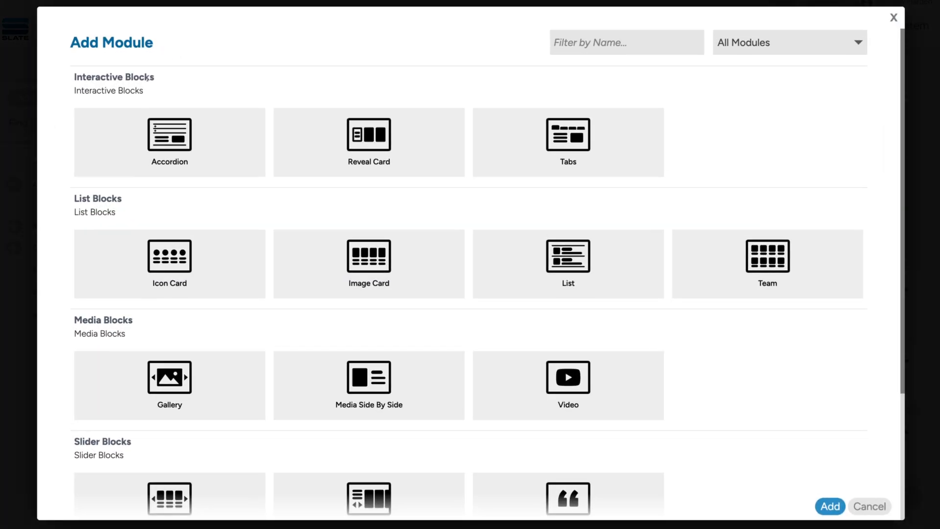
Add an Accordion module from the Interactive Blocks to Page Content 1
left_click(204, 137)
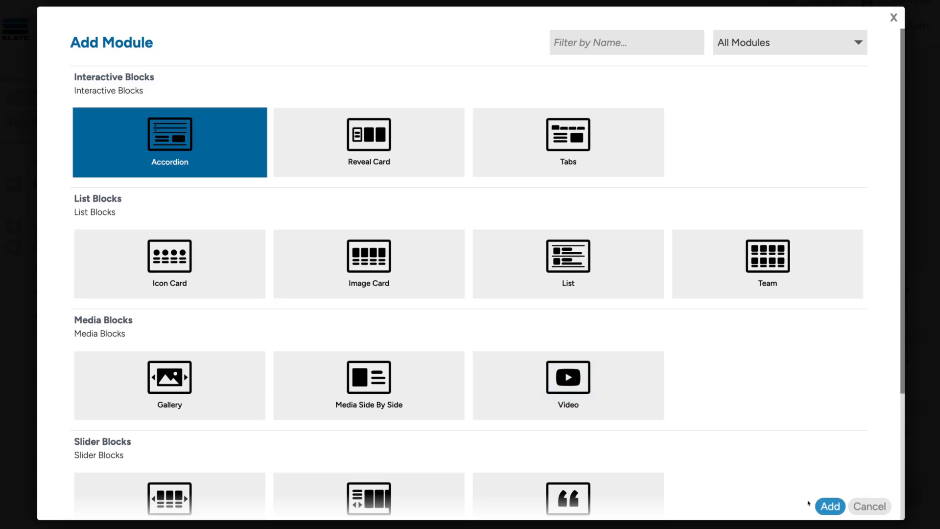
left_click(829, 506)
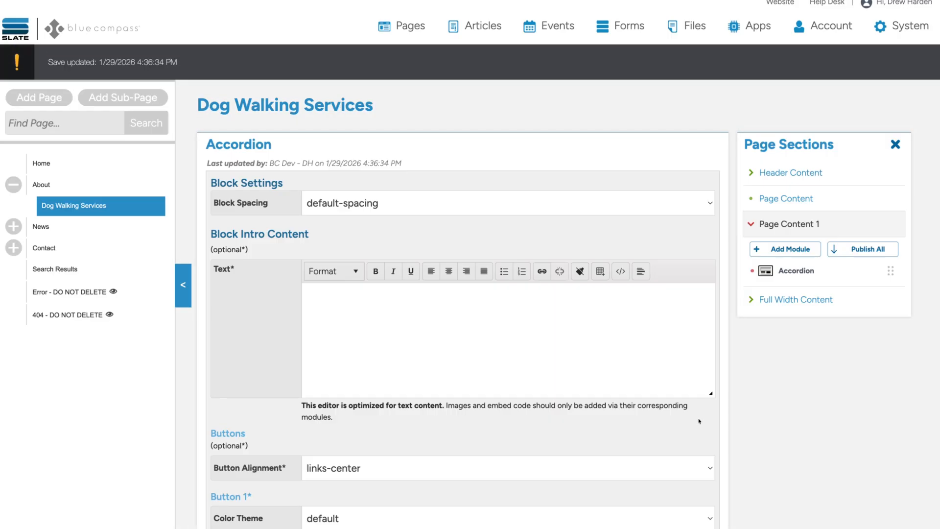
scroll(261, 258, "down", 1)
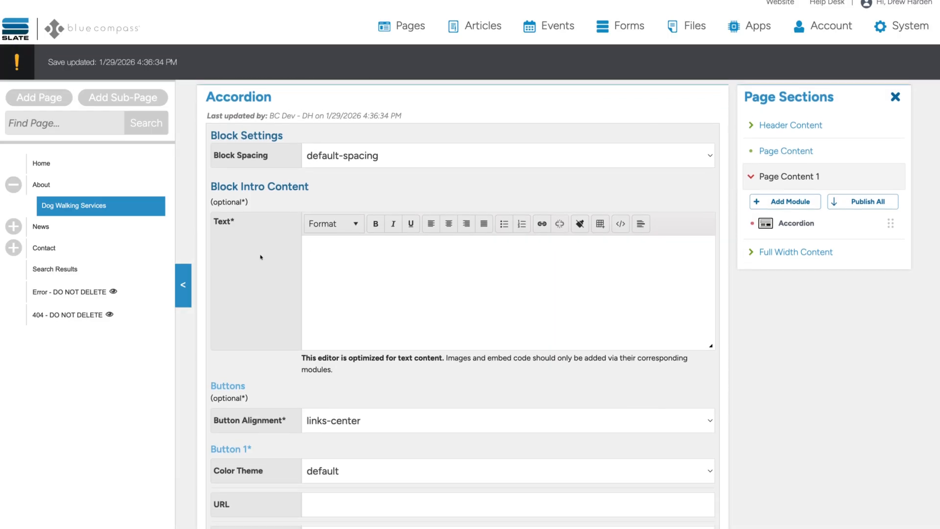
scroll(262, 257, "down", 1)
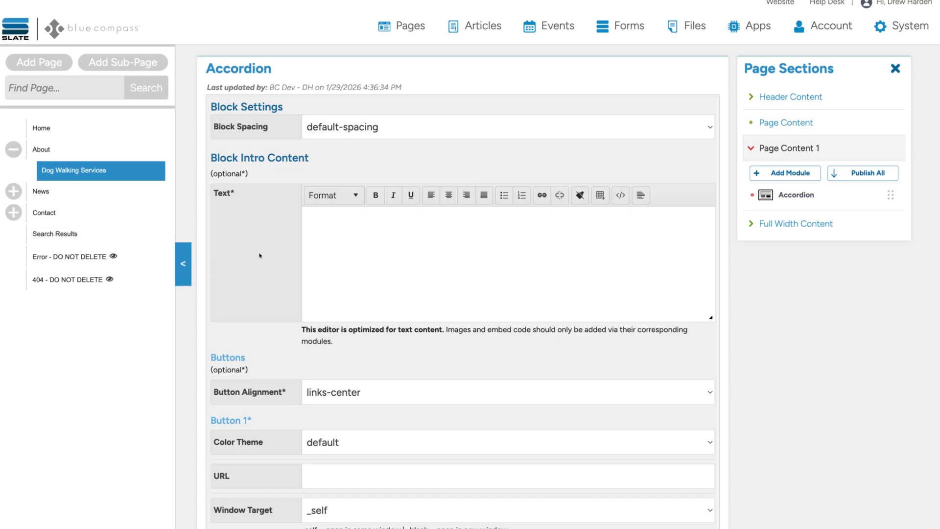
Enter "Accordion Content is Here" as the Accordion's block intro text and format it as H2
left_click(339, 247)
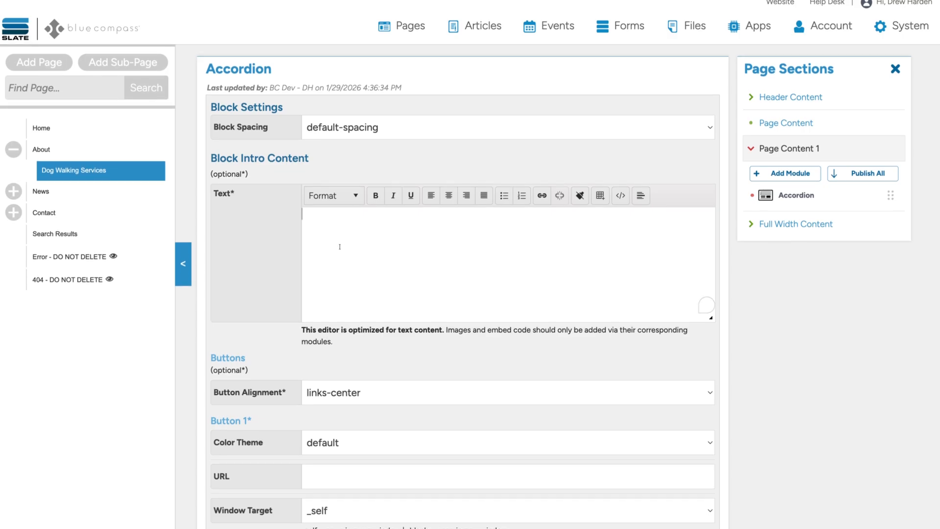
type("According")
key("BackSpace")
key("BackSpace")
key("BackSpace")
type("on Content i")
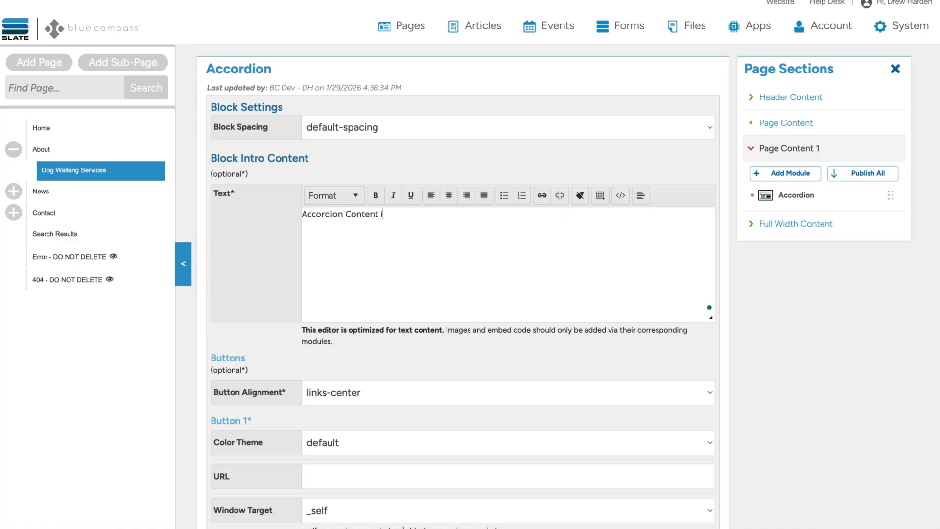
type("s Here")
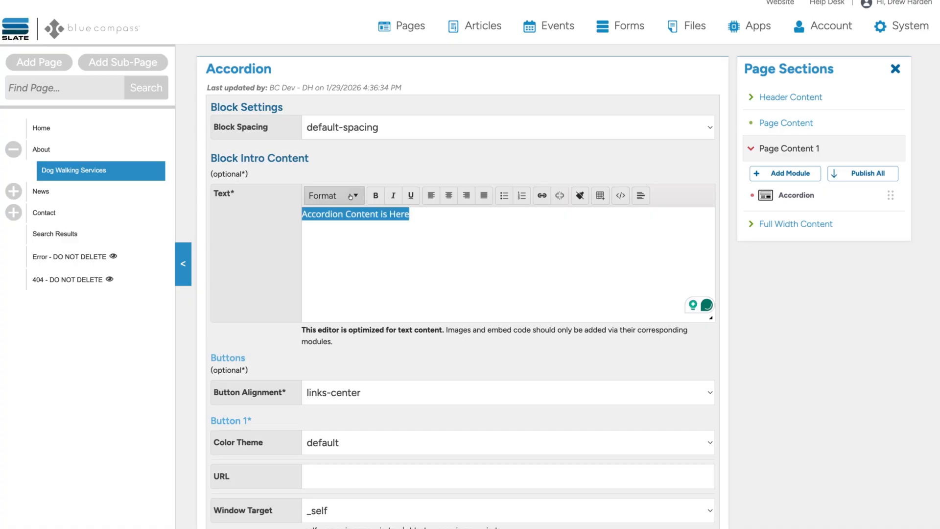
left_click(328, 195)
left_click(323, 266)
Title Accordion 1 "Dog Number One" and choose dog-02.jpg as its image
scroll(342, 256, "down", 4)
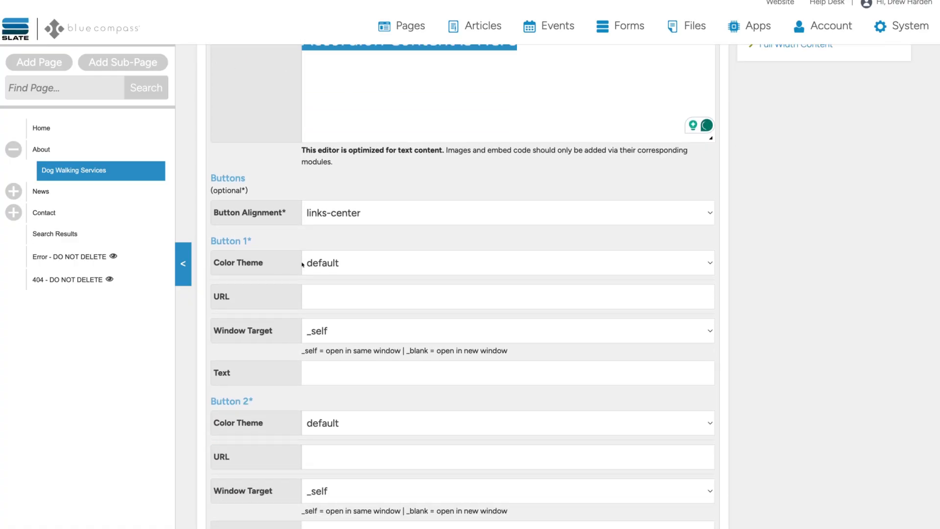
scroll(289, 258, "down", 1)
scroll(289, 258, "down", 7)
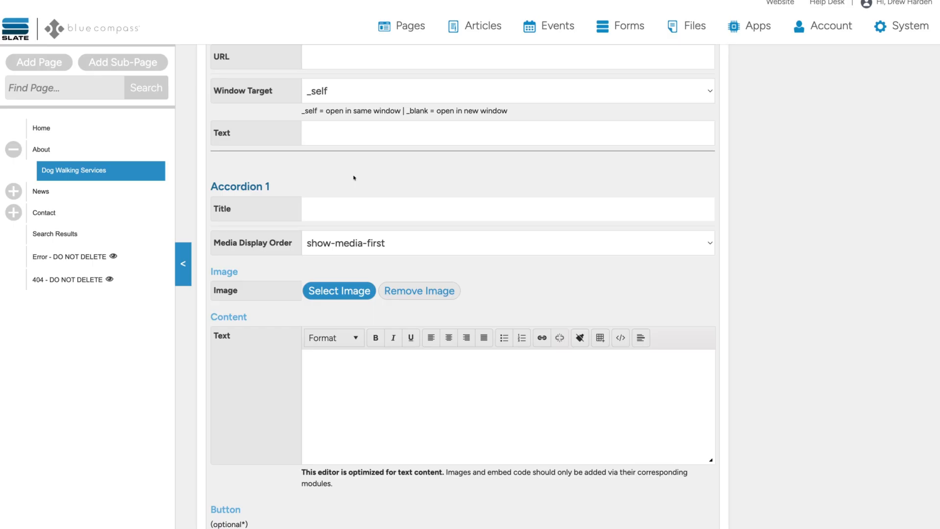
type("Dog Number One")
scroll(242, 239, "down", 1)
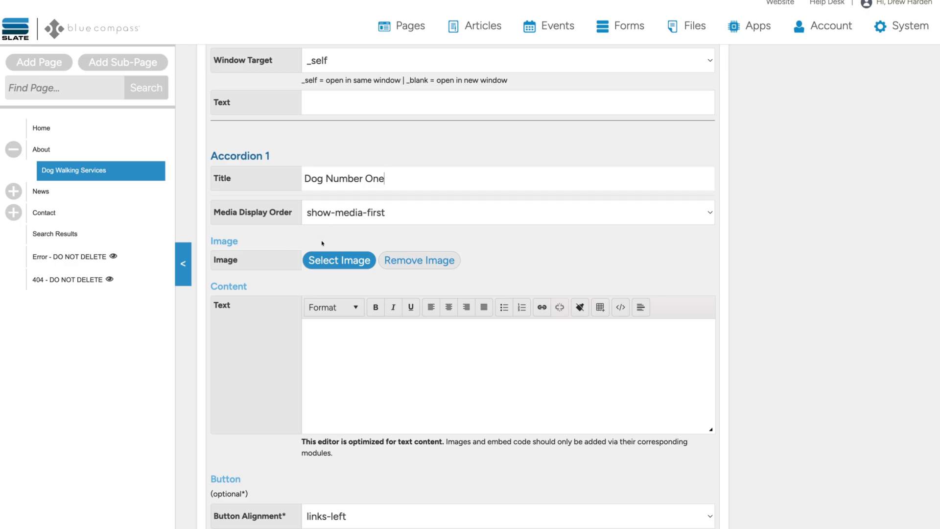
left_click(332, 262)
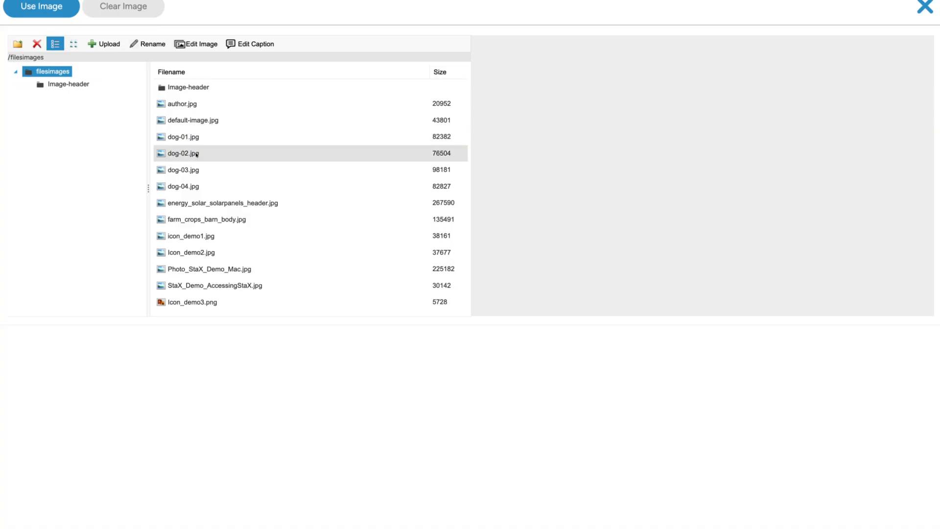
left_click(194, 154)
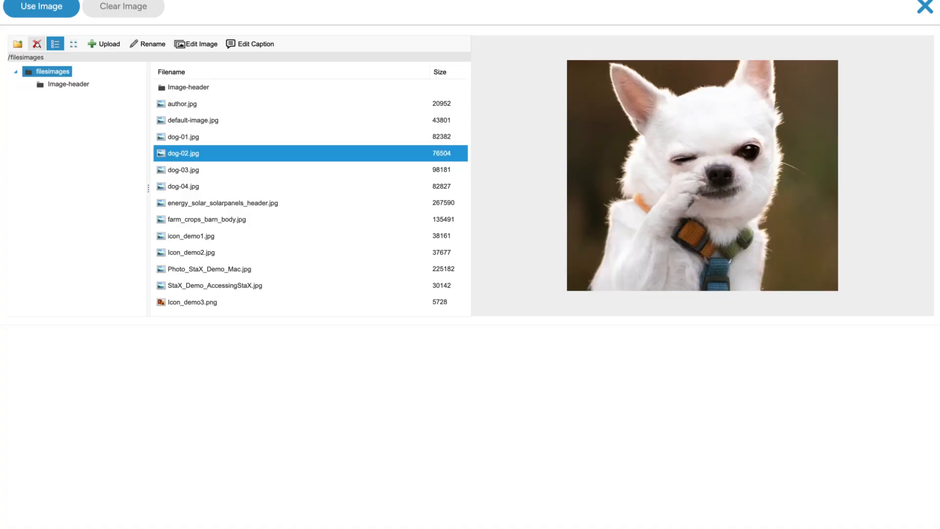
left_click(55, 11)
Enter as Accordion 1's content, three times: "This is important copy for our dog-walking content. It's placed right here. Please read each and every word of it."
scroll(493, 245, "down", 5)
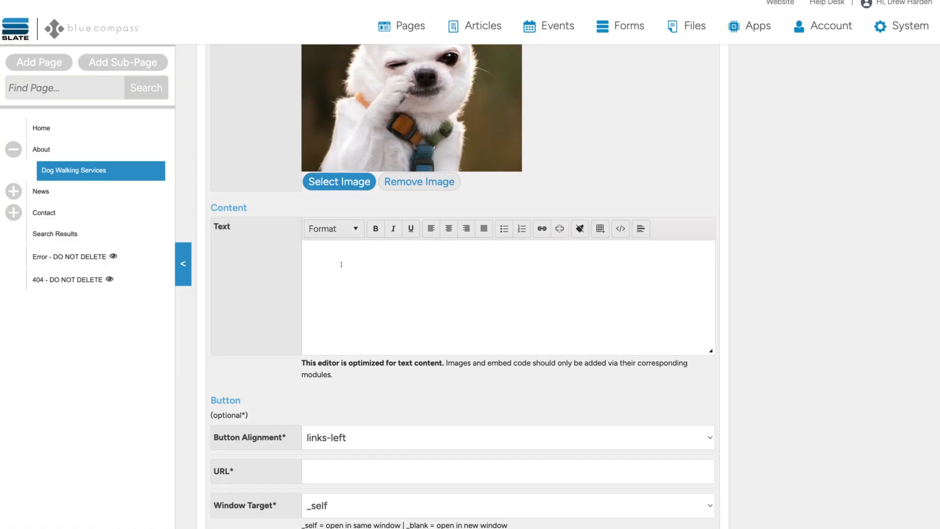
left_click(341, 265)
type("This is important copy for our dog-walking content. It's placed right here. Please read each and every word of it. This is important copy for our dog-walking content. It's placed right here. Please read each and every word of it. This is important copy for our dog-walking content. It's placed right here. Please read each and every word of it.")
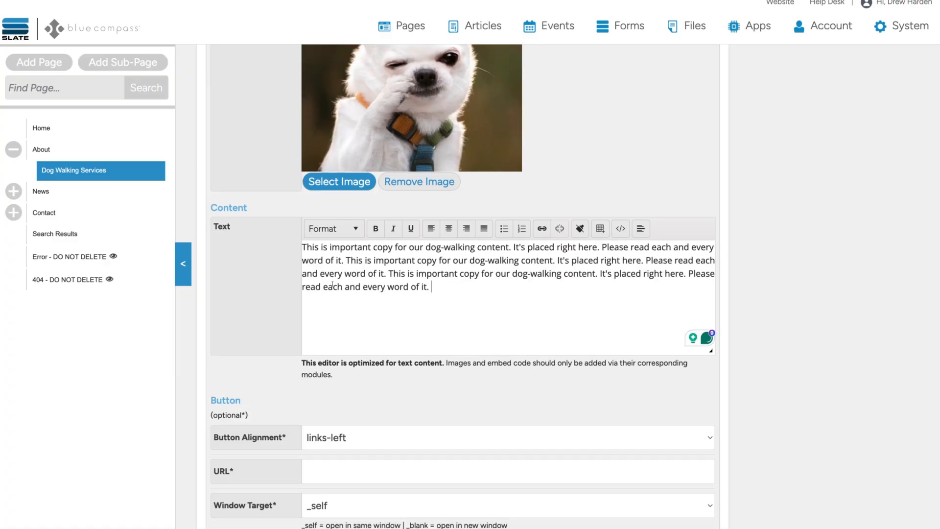
scroll(262, 300, "down", 2)
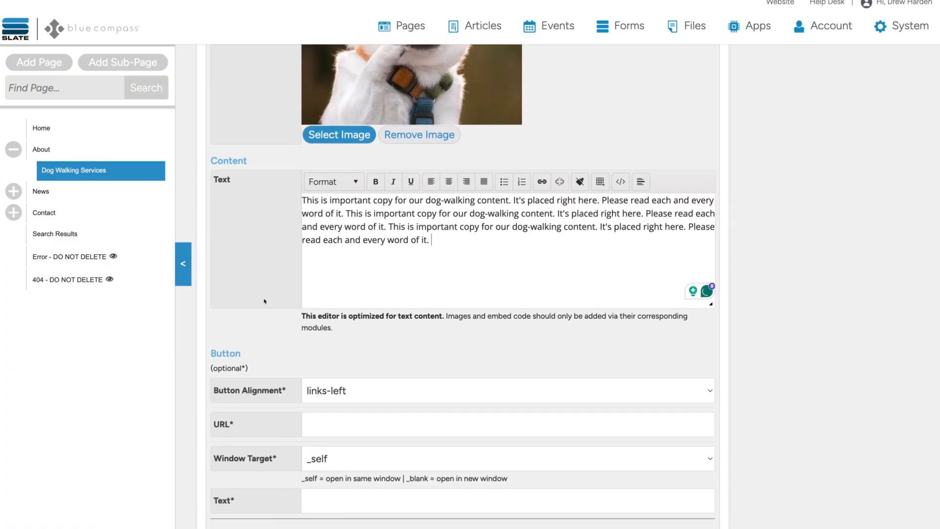
scroll(264, 300, "down", 2)
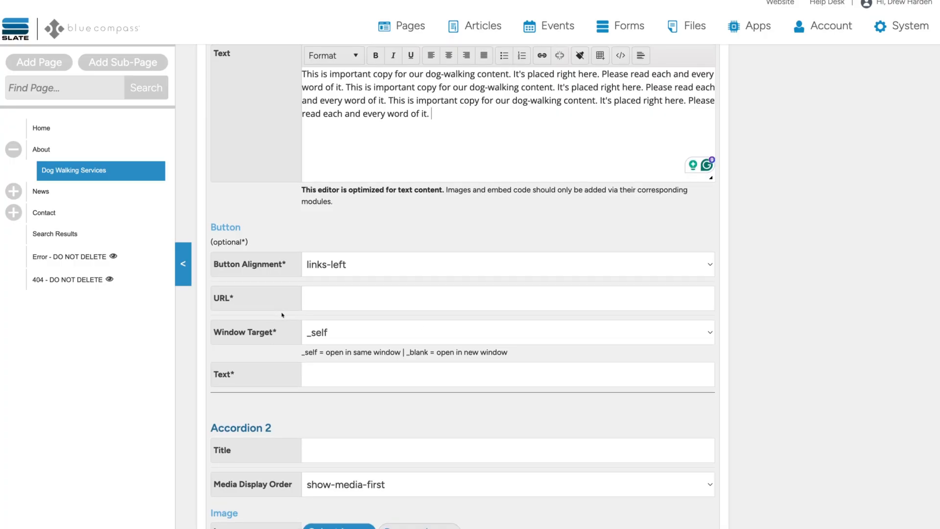
Save the Accordion module's content and open a preview of the Dog Walking Services page
scroll(284, 315, "down", 3)
scroll(290, 315, "down", 2)
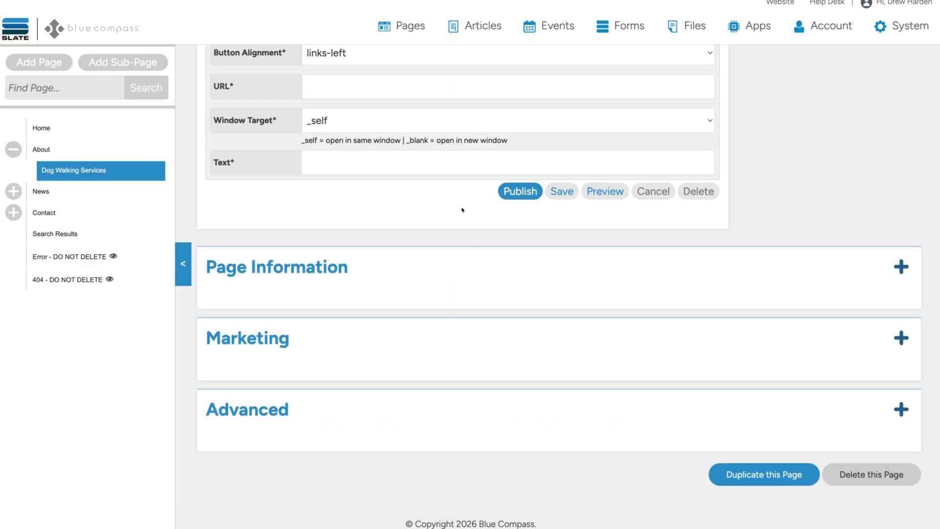
left_click(562, 191)
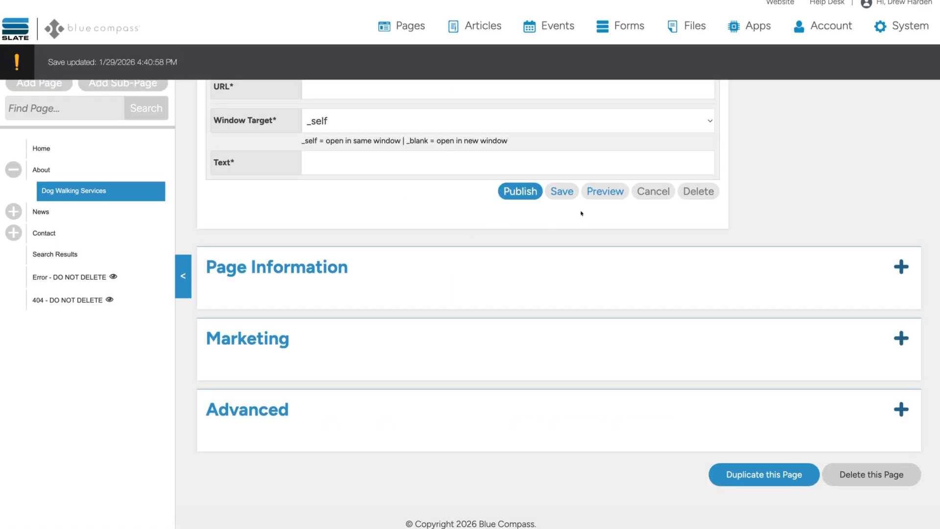
left_click(605, 192)
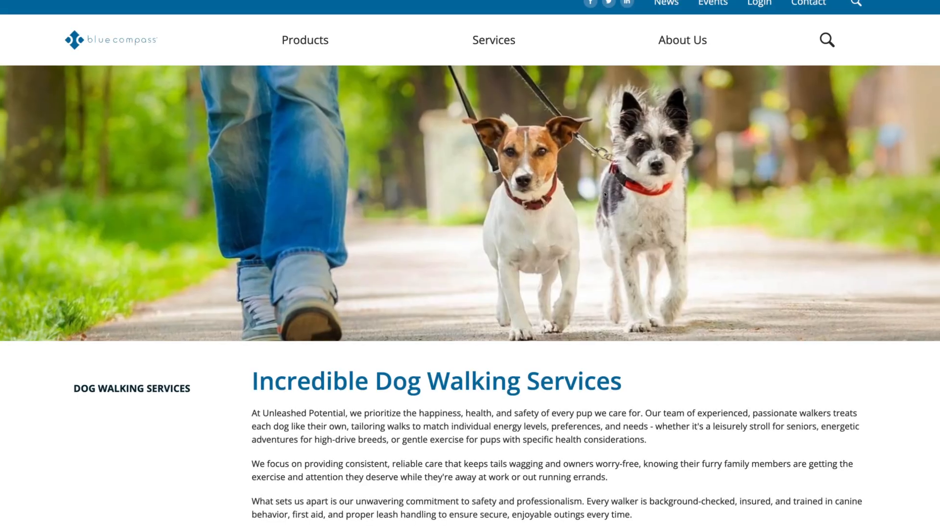
Test the accordion in the page preview by expanding Dog Number One and Dog Number Two, and collapse Dog Number One
scroll(187, 254, "down", 7)
scroll(186, 254, "down", 5)
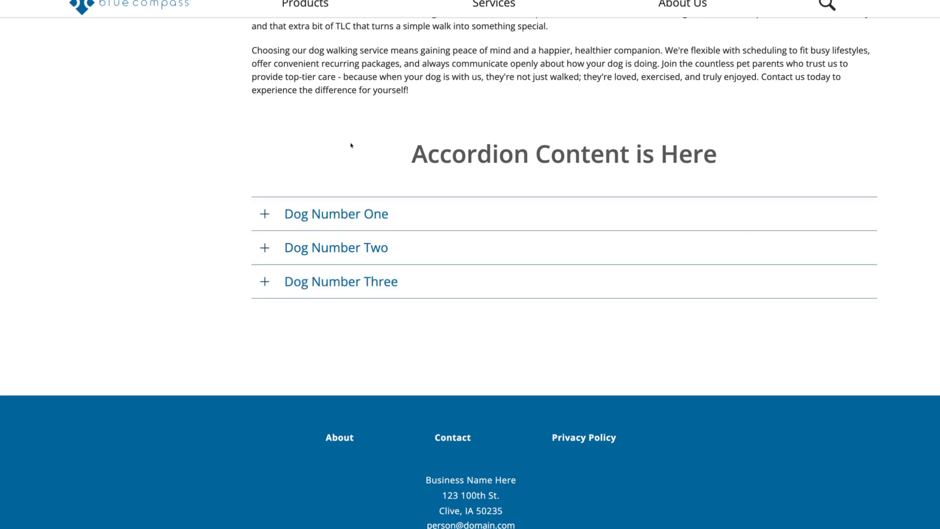
left_click(407, 221)
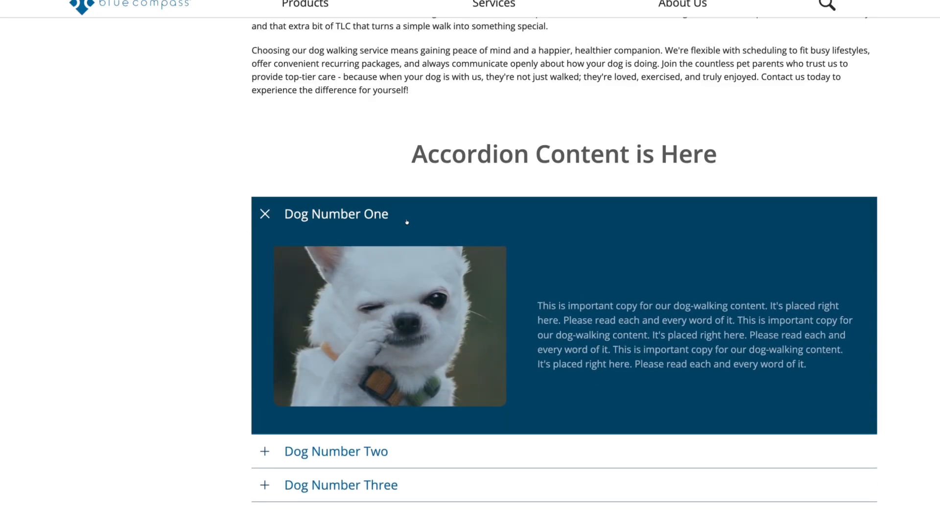
scroll(210, 256, "down", 2)
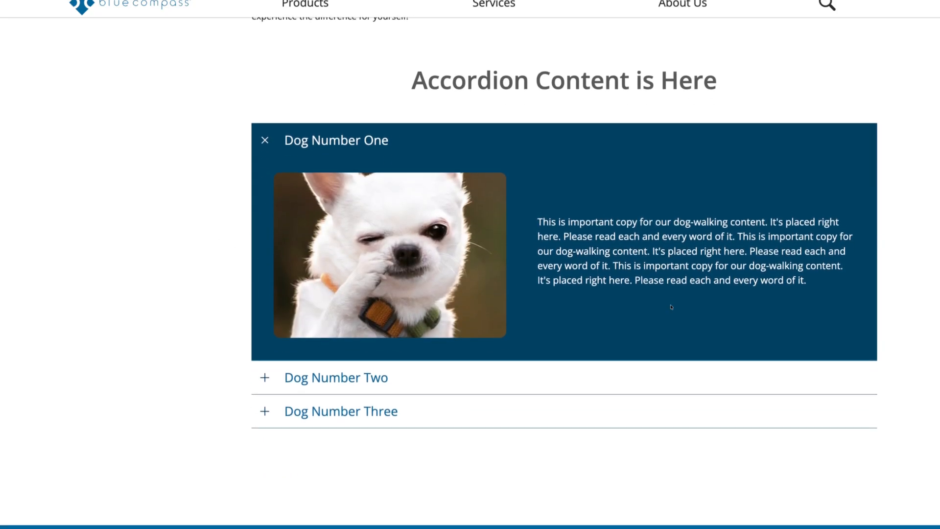
left_click(407, 381)
scroll(411, 382, "down", 3)
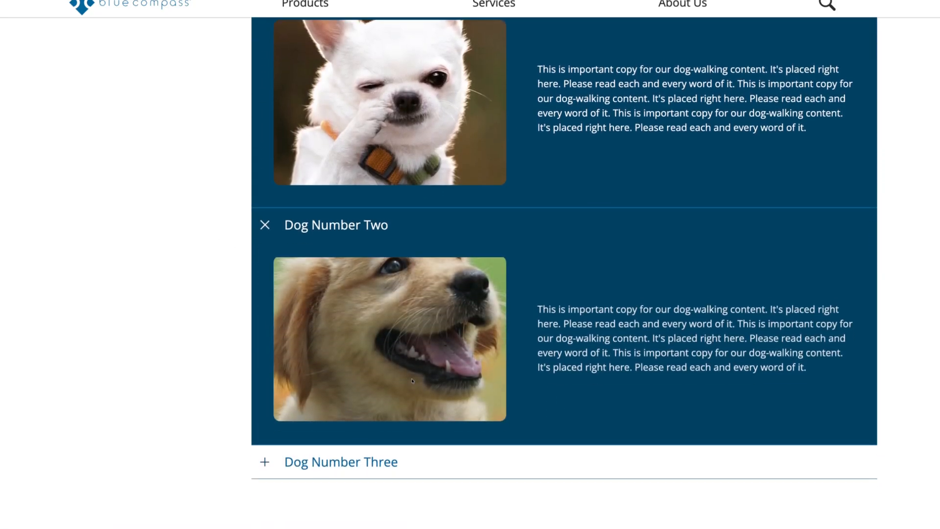
scroll(329, 147, "up", 5)
left_click(328, 214)
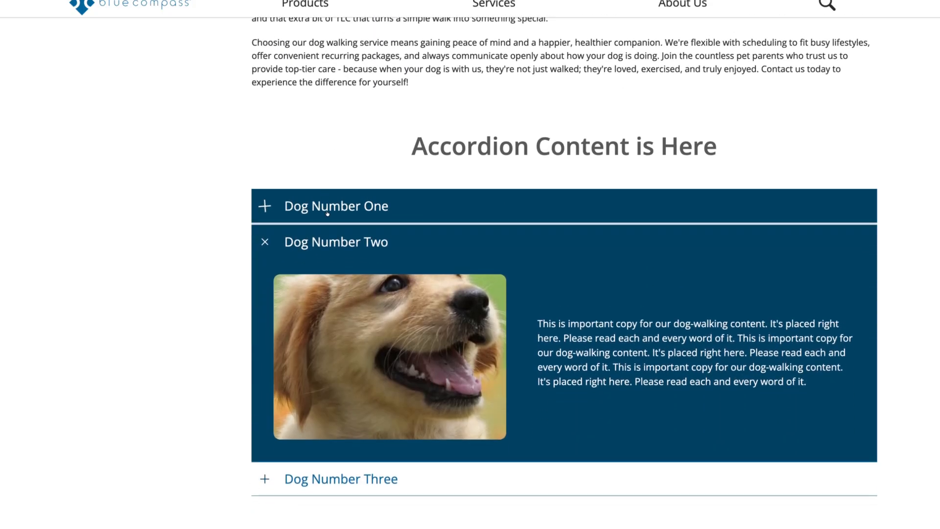